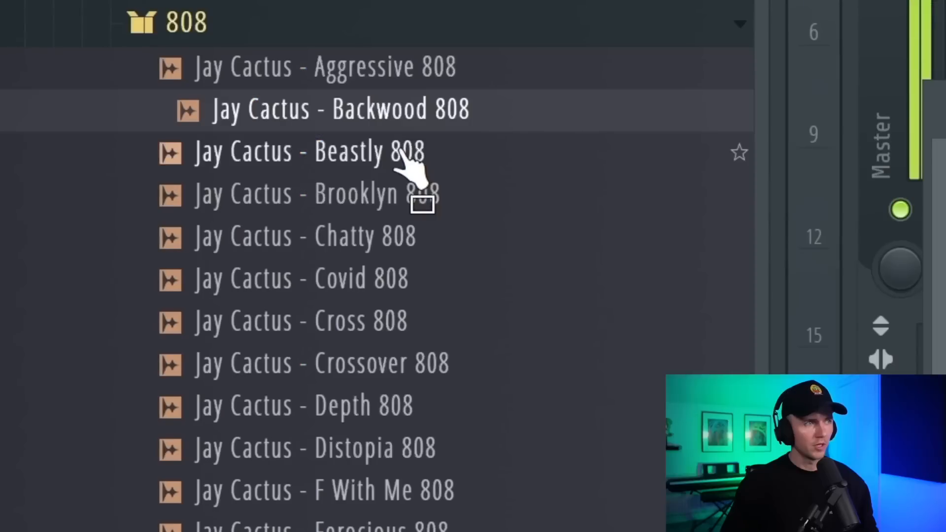
- Load the Brooklyn 808 sample and place a C#5 note at the start of bar 3
{"action": "left_click_drag", "start_coordinate": [396, 154], "coordinate": [415, 169]}
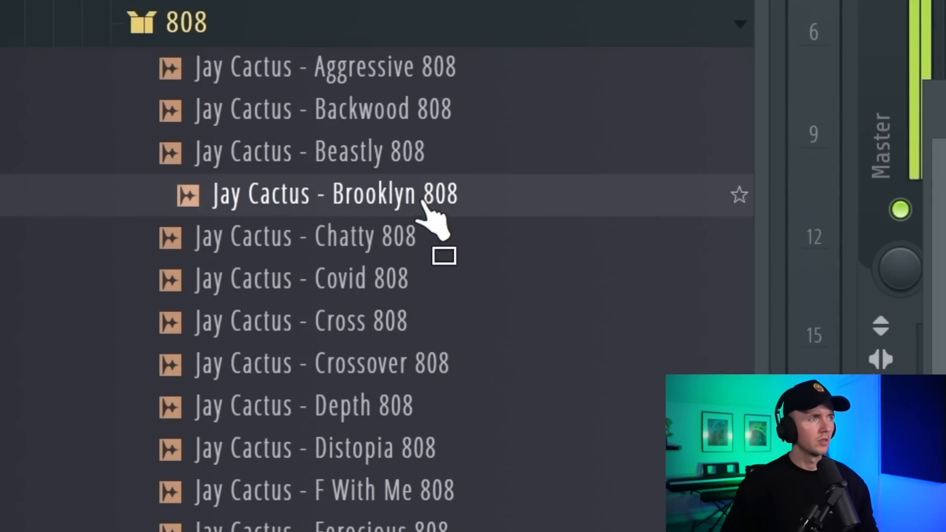
{"action": "left_click_drag", "start_coordinate": [423, 202], "coordinate": [644, 373]}
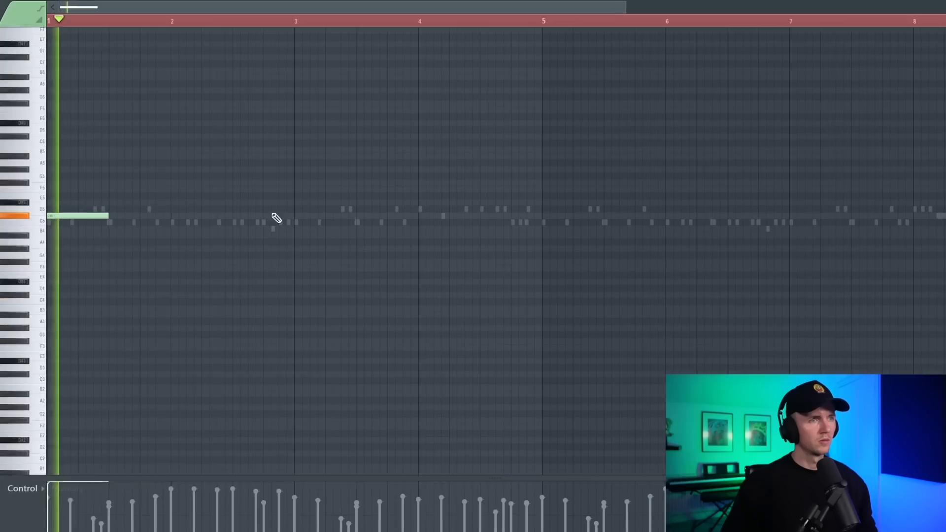
{"action": "left_click", "coordinate": [298, 221]}
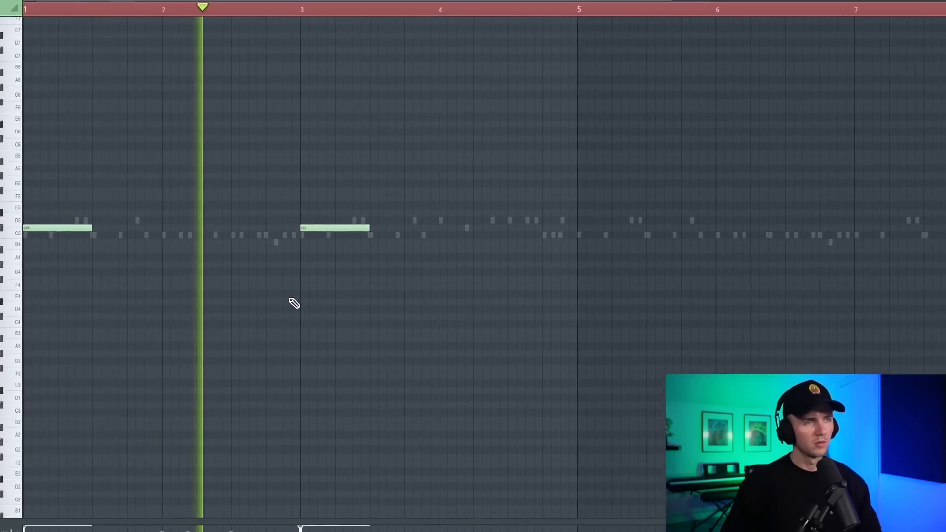
{"action": "scroll", "coordinate": [292, 277], "scroll_direction": "down", "scroll_amount": 2}
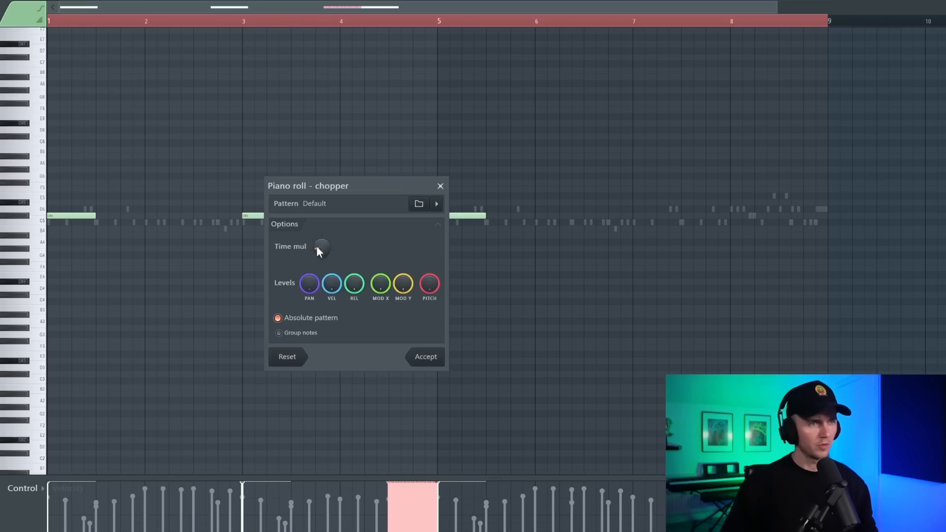
- Chop the 808 note just before bar 5 into a four-note roll and raise it one octave to C#6
{"action": "left_click", "coordinate": [427, 355]}
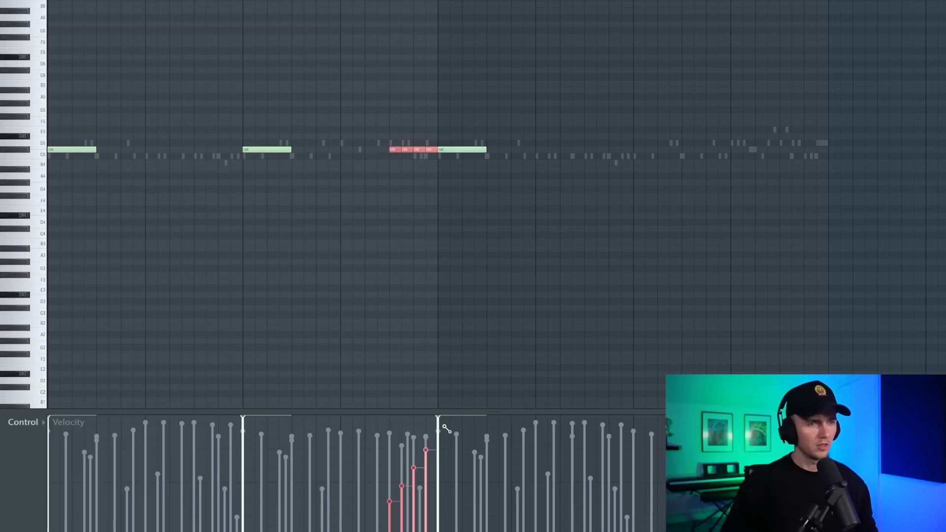
{"action": "key", "text": "ctrl+Up"}
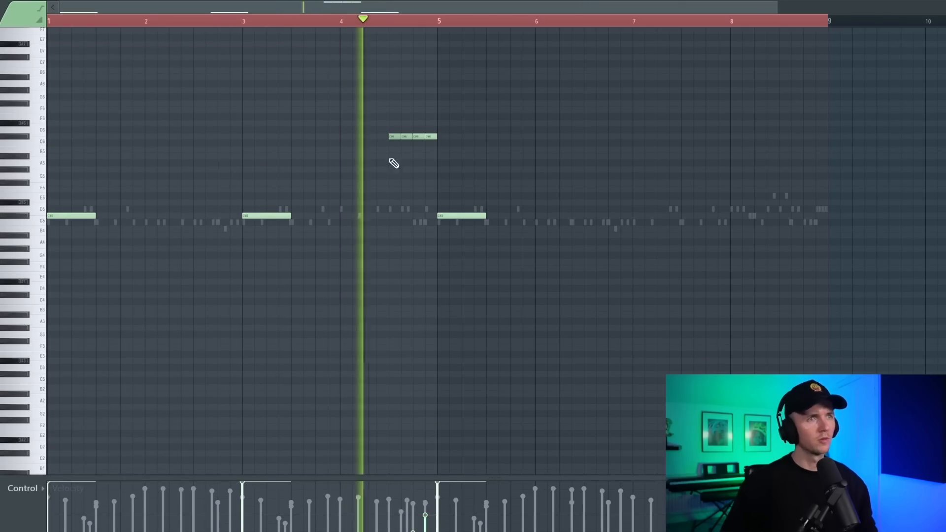
{"action": "scroll", "coordinate": [390, 204], "scroll_direction": "down", "scroll_amount": 3}
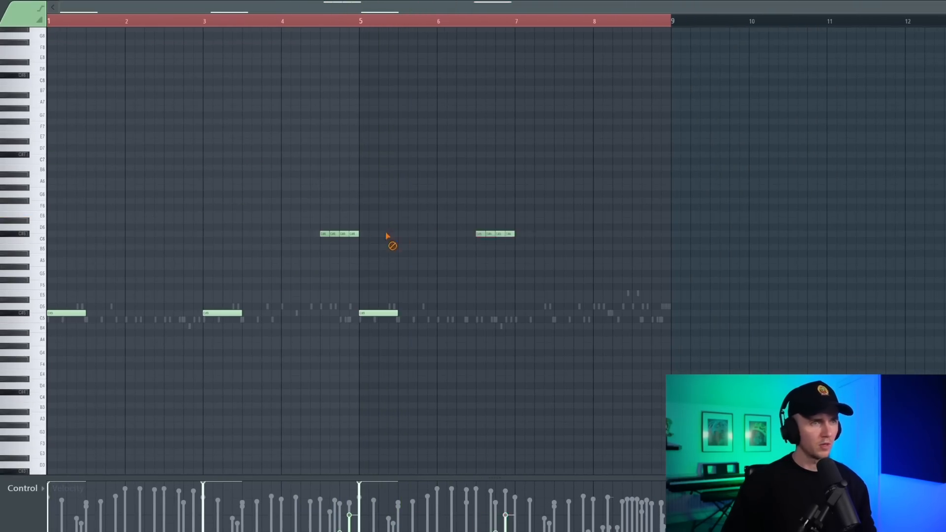
- Reduce the C#6 roll before bar 5 to two longer notes ending at bar 5 and pan them to opposite sides
{"action": "right_click", "coordinate": [354, 234]}
{"action": "right_click", "coordinate": [345, 234]}
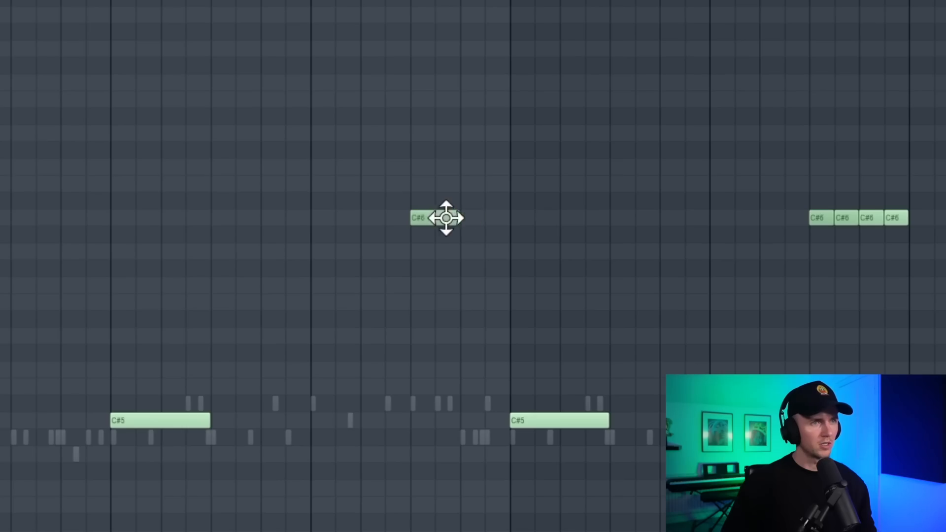
{"action": "left_click_drag", "start_coordinate": [340, 233], "coordinate": [358, 233]}
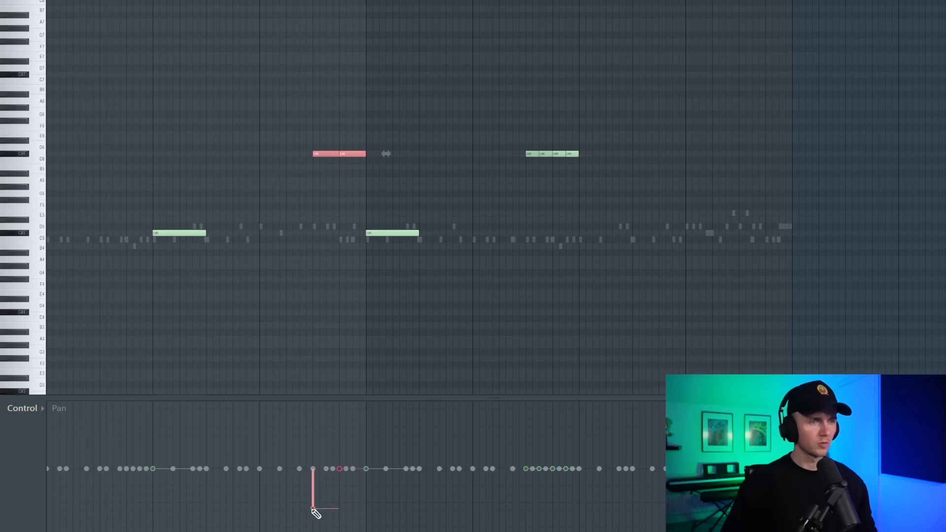
{"action": "left_click_drag", "start_coordinate": [339, 468], "coordinate": [340, 434]}
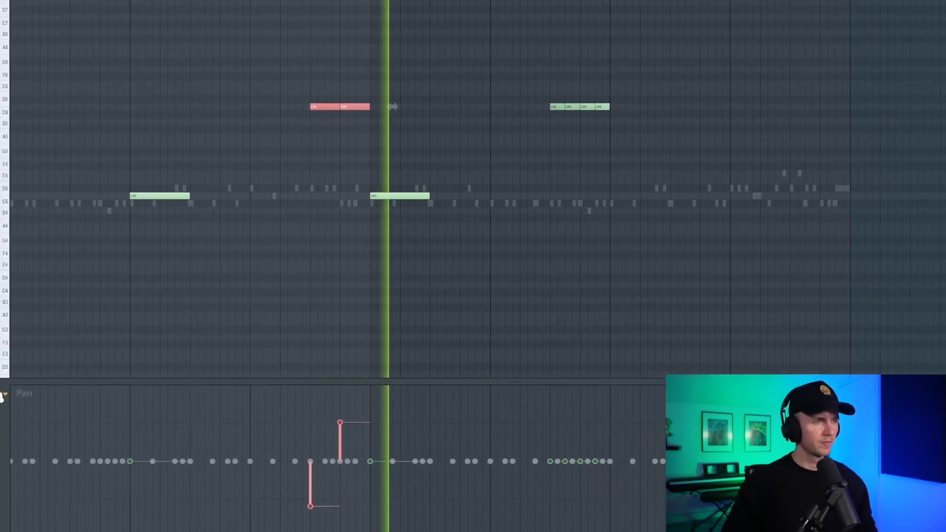
{"action": "left_click", "coordinate": [3, 397]}
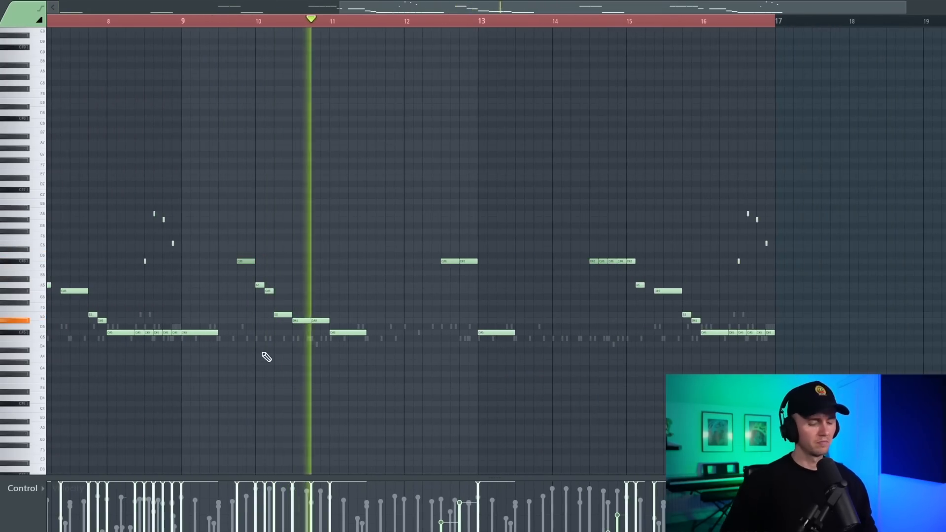
- Draw short C5 hits at chosen beats, including the starts of the long ghosted C#5 808 notes, across the pattern
{"action": "key", "text": "space"}
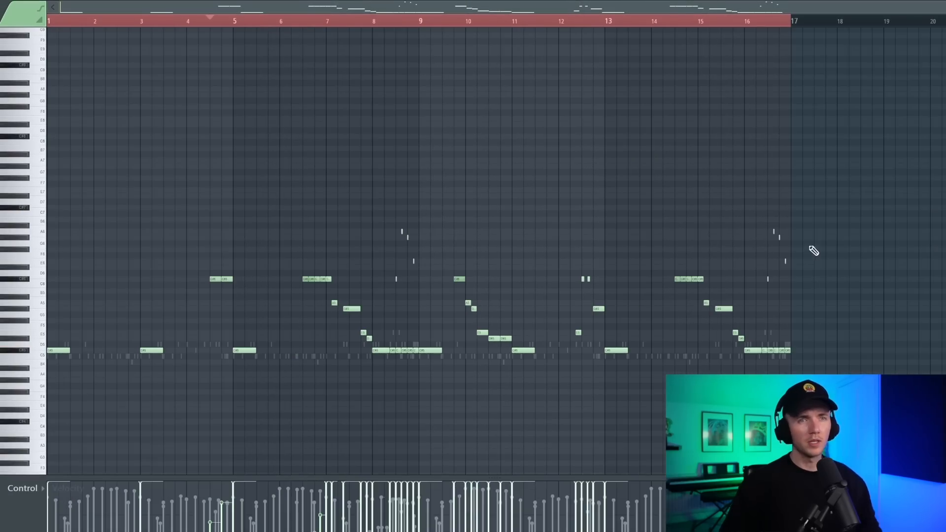
{"action": "scroll", "coordinate": [374, 192], "scroll_direction": "up", "scroll_amount": 3, "text": "ctrl"}
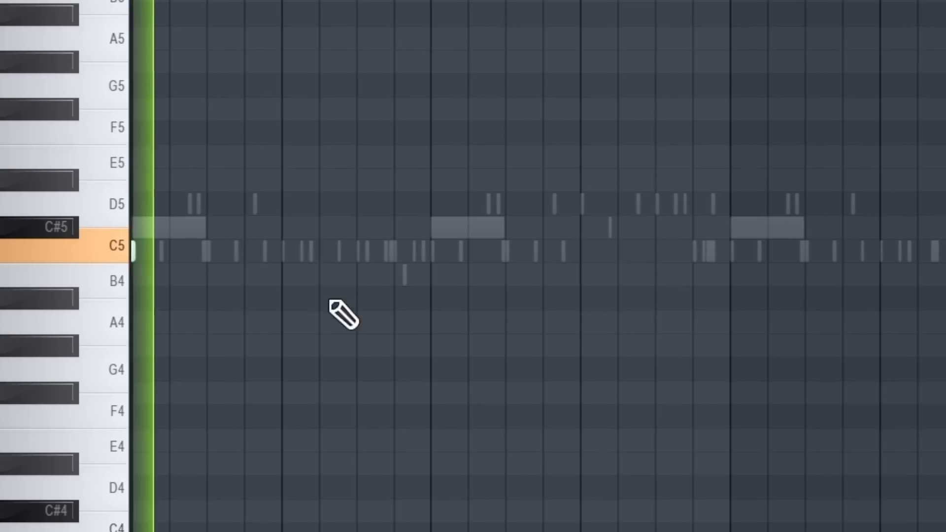
{"action": "left_click", "coordinate": [397, 252]}
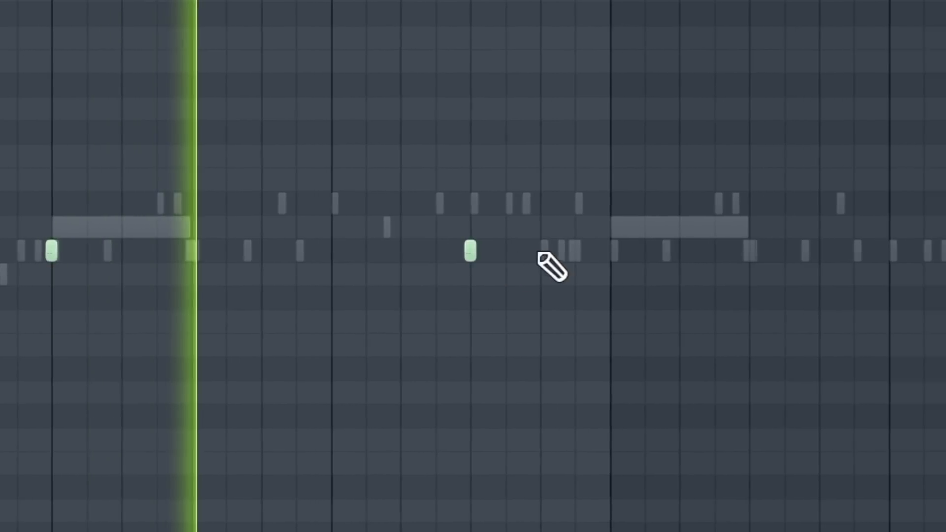
{"action": "left_click", "coordinate": [541, 252]}
{"action": "left_click", "coordinate": [612, 252]}
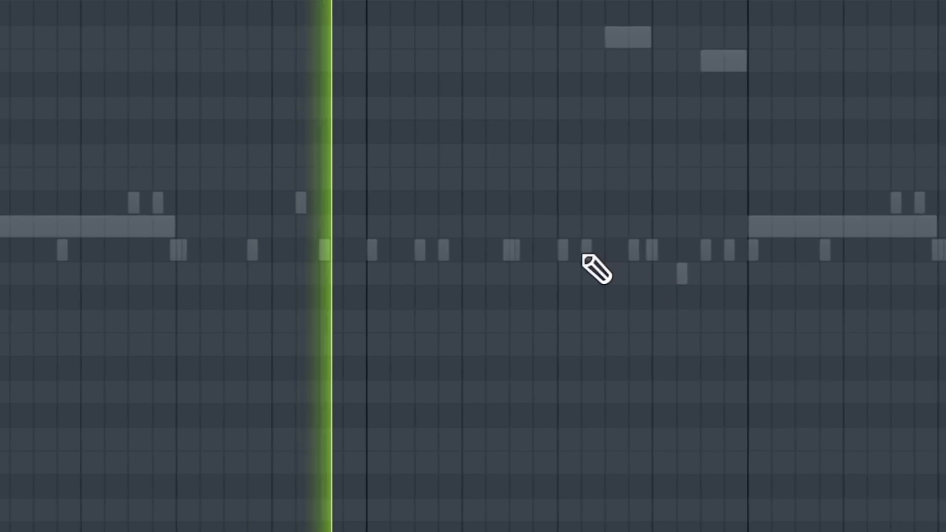
{"action": "left_click", "coordinate": [583, 252]}
{"action": "left_click", "coordinate": [749, 251]}
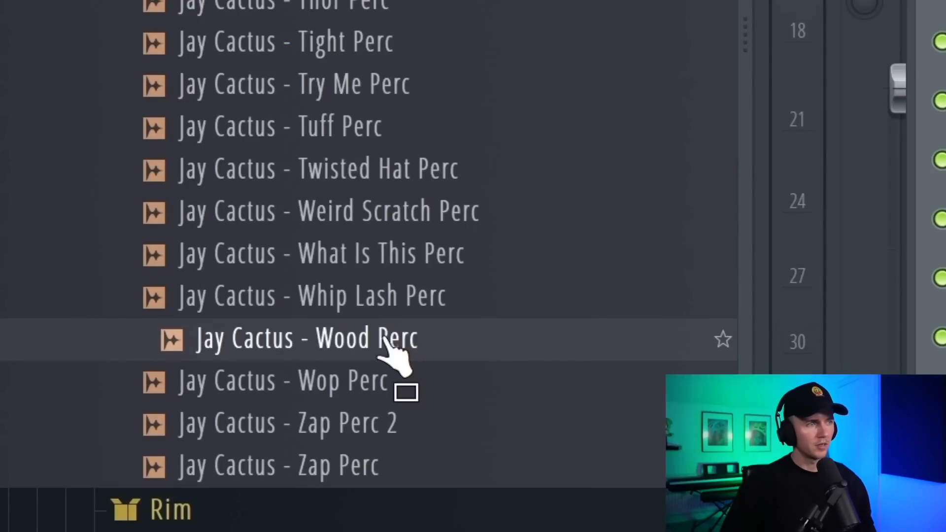
- Load the Wood Perc sample and duplicate its group of five C#5 hits into the following two bars
{"action": "left_click_drag", "start_coordinate": [385, 340], "coordinate": [481, 449]}
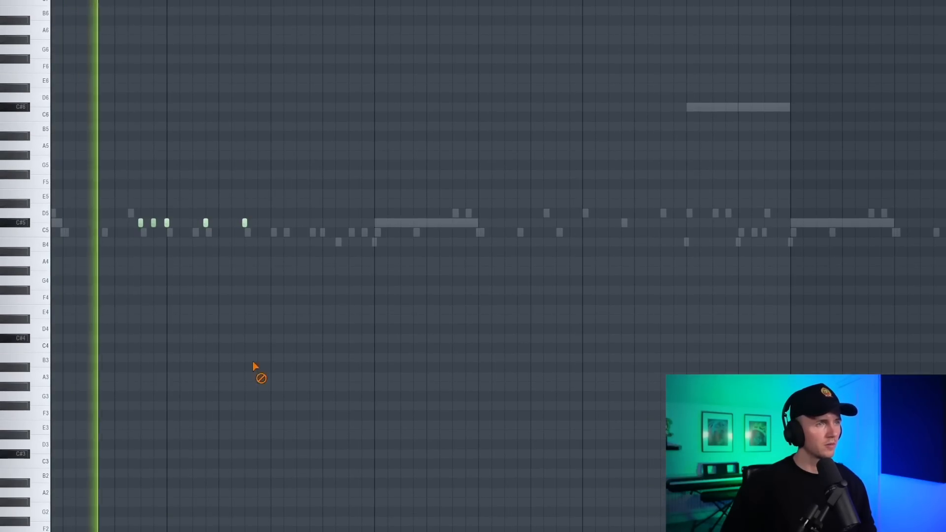
{"action": "scroll", "coordinate": [299, 315], "scroll_direction": "down", "scroll_amount": 5}
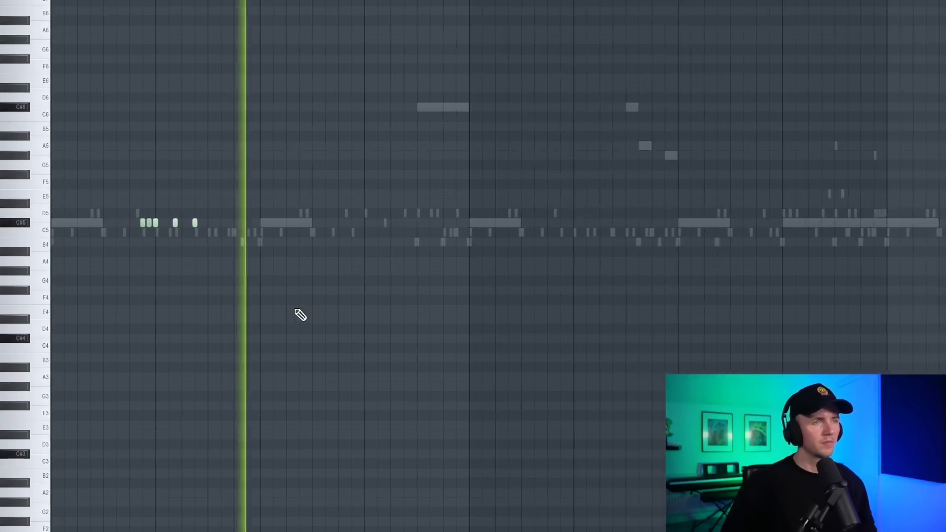
{"action": "key", "text": "ctrl+a"}
{"action": "key", "text": "space"}
{"action": "key", "text": "space"}
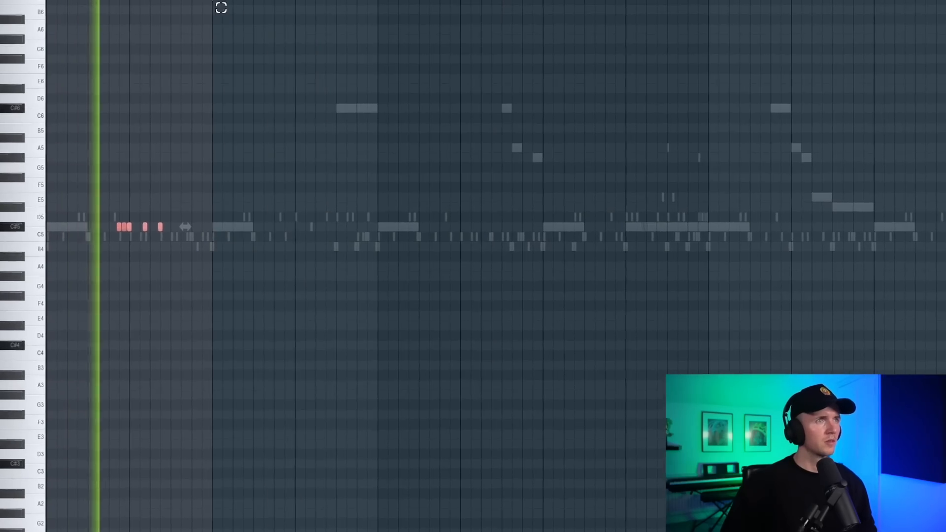
{"action": "key", "text": "ctrl+b"}
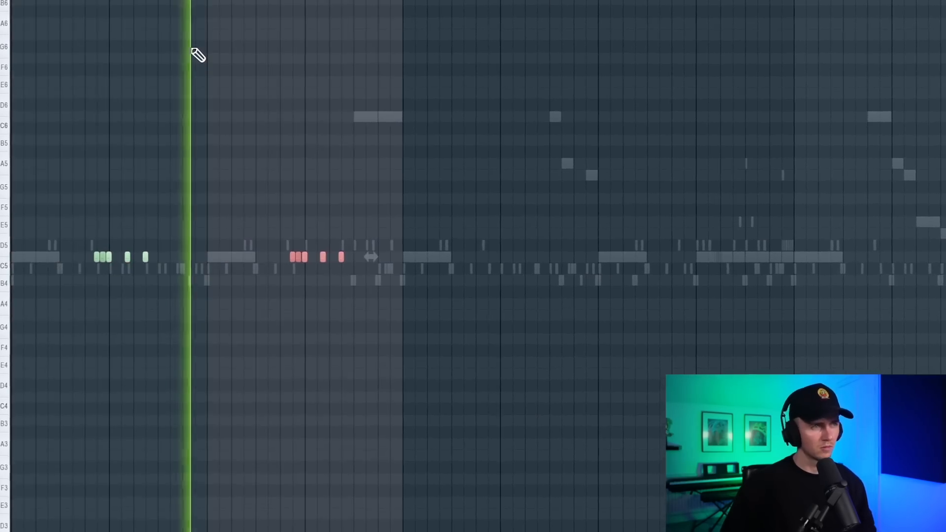
- Randomize the pan levels of the Wood Perc notes with the bipolar option, leaving pattern generation off
{"action": "scroll", "coordinate": [341, 192], "scroll_direction": "up", "scroll_amount": 3}
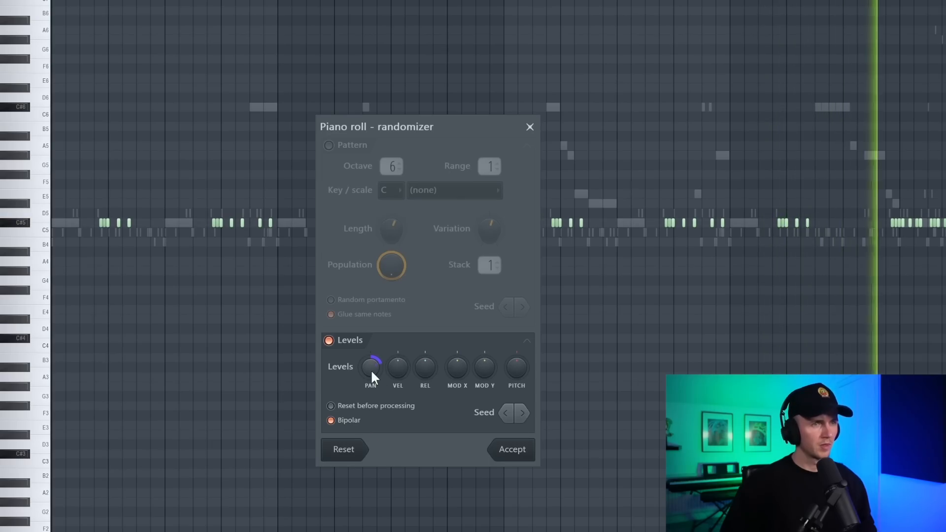
{"action": "left_click", "coordinate": [513, 449]}
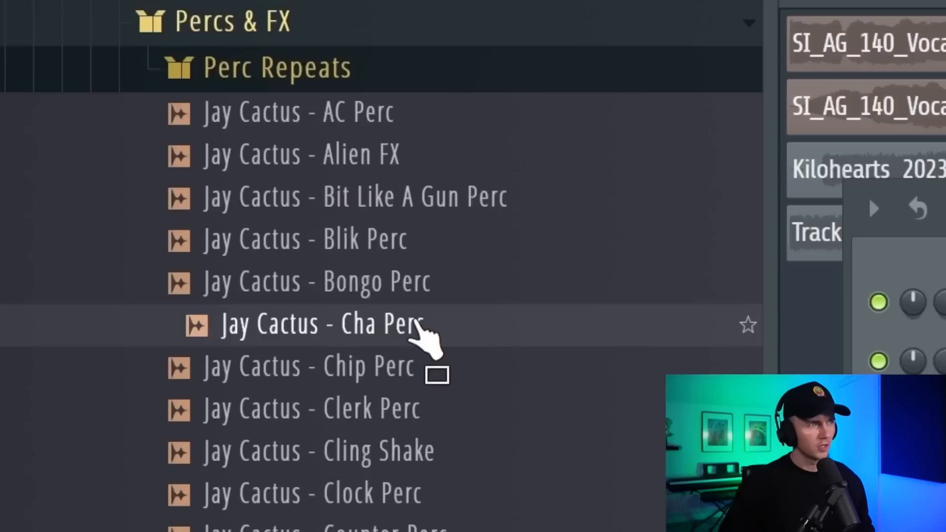
- Load the Cha Perc sample and lower the feedback volume of its ping-pong Fruity Delay 2
{"action": "left_click_drag", "start_coordinate": [422, 338], "coordinate": [570, 409]}
{"action": "left_click", "coordinate": [304, 503]}
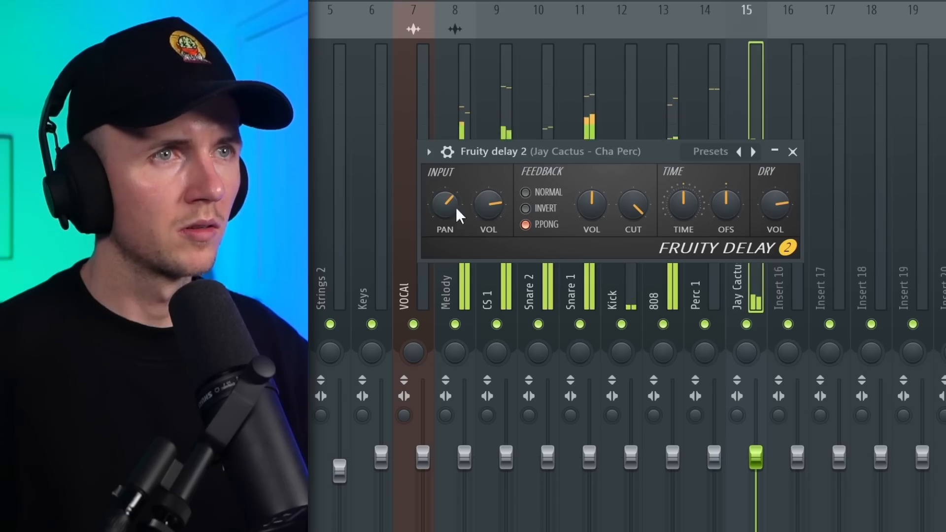
{"action": "left_click_drag", "start_coordinate": [592, 205], "coordinate": [592, 216]}
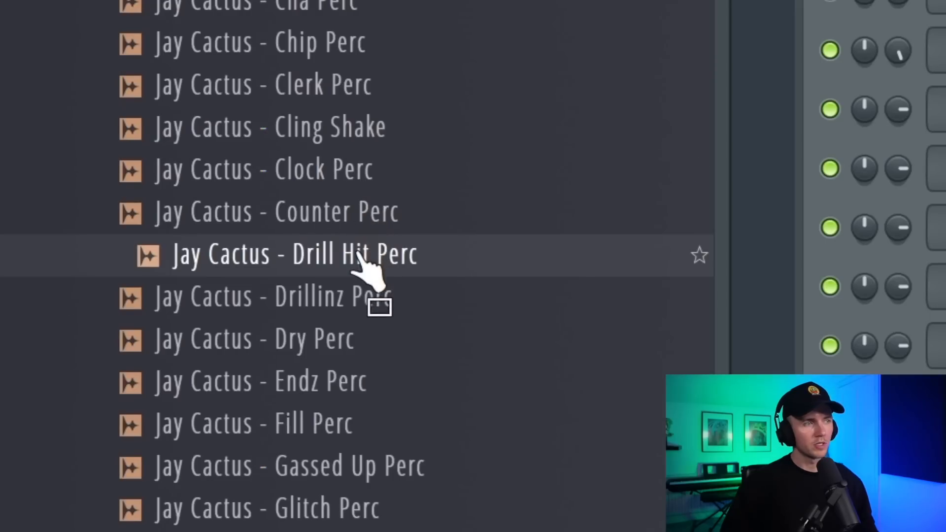
- Load the Drill Hit Perc sample and select all of its C5 notes in the piano roll
{"action": "left_click_drag", "start_coordinate": [359, 261], "coordinate": [439, 423]}
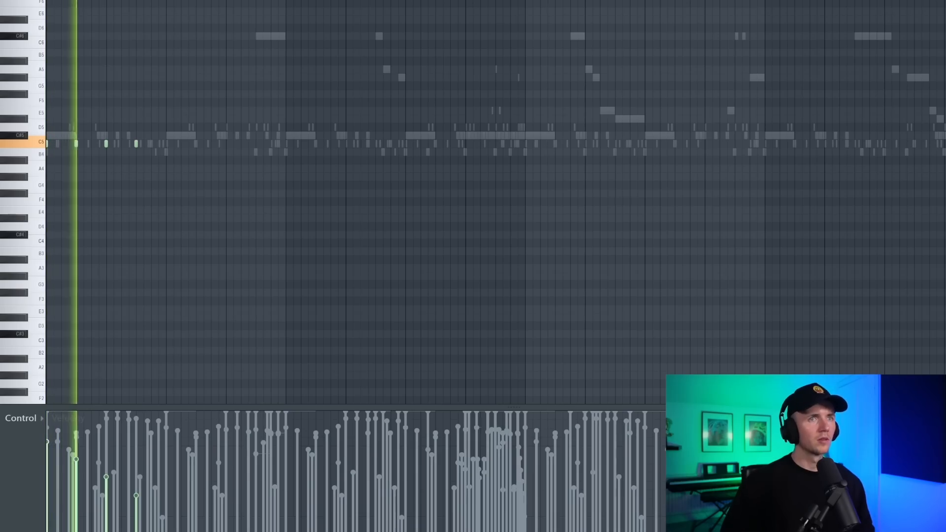
{"action": "key", "text": "ctrl+a"}
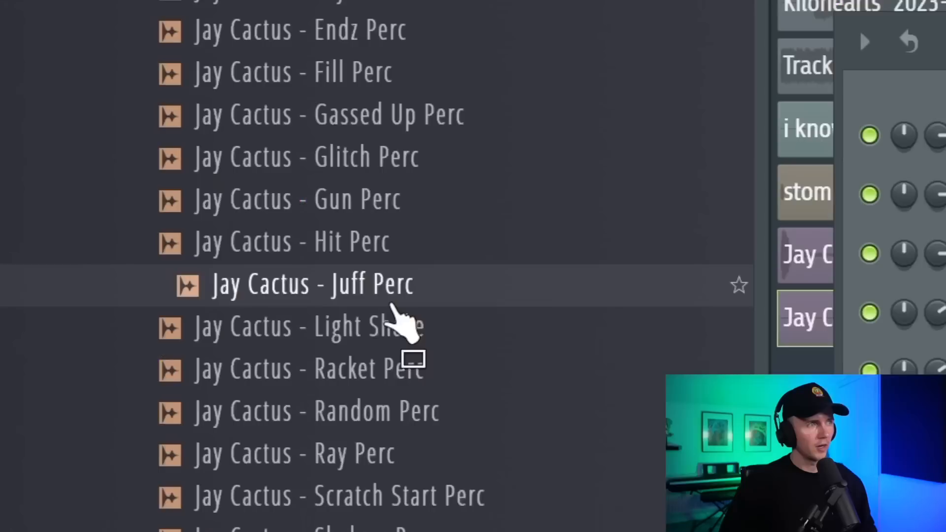
- Bring in the Juff Perc sample and show note velocity below the piano roll
{"action": "left_click_drag", "start_coordinate": [393, 307], "coordinate": [502, 481]}
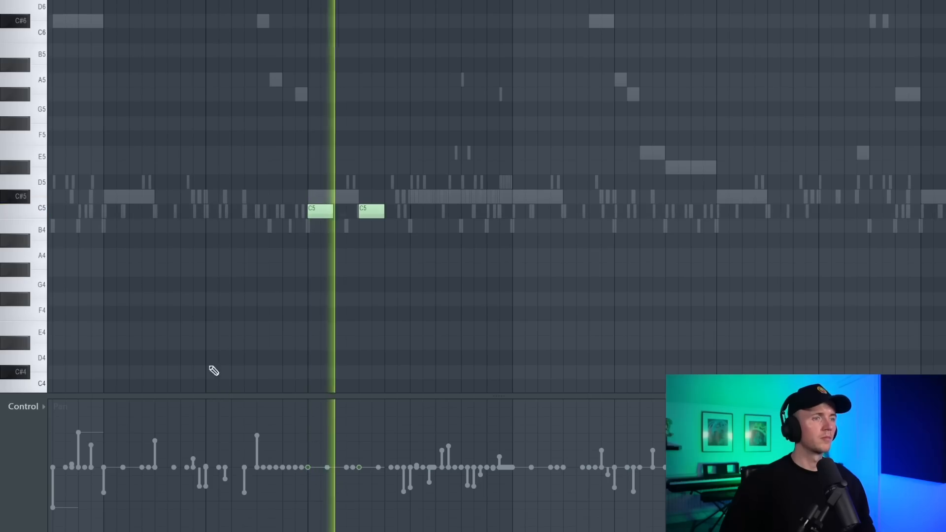
{"action": "left_click", "coordinate": [23, 406]}
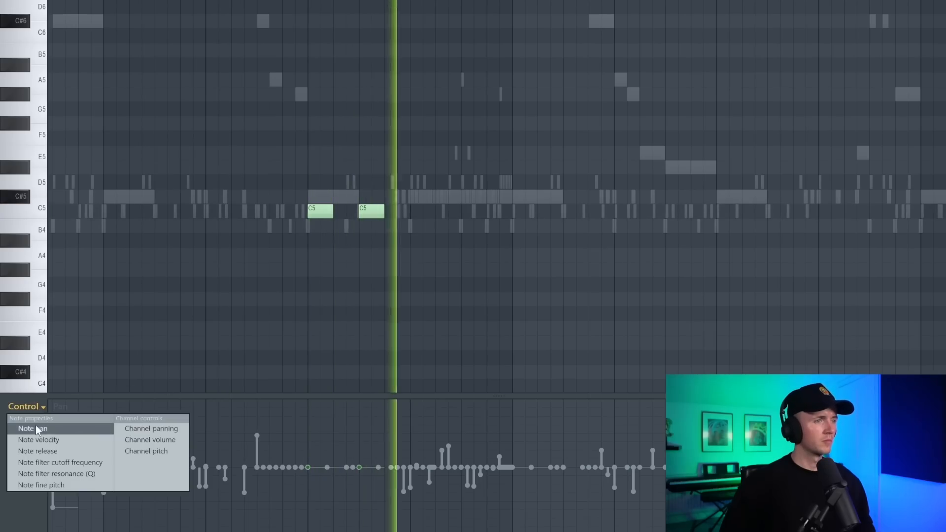
{"action": "left_click", "coordinate": [40, 439]}
- Add a slide note right after the C5 notes and lower it to C4
{"action": "left_click_drag", "start_coordinate": [353, 150], "coordinate": [378, 294]}
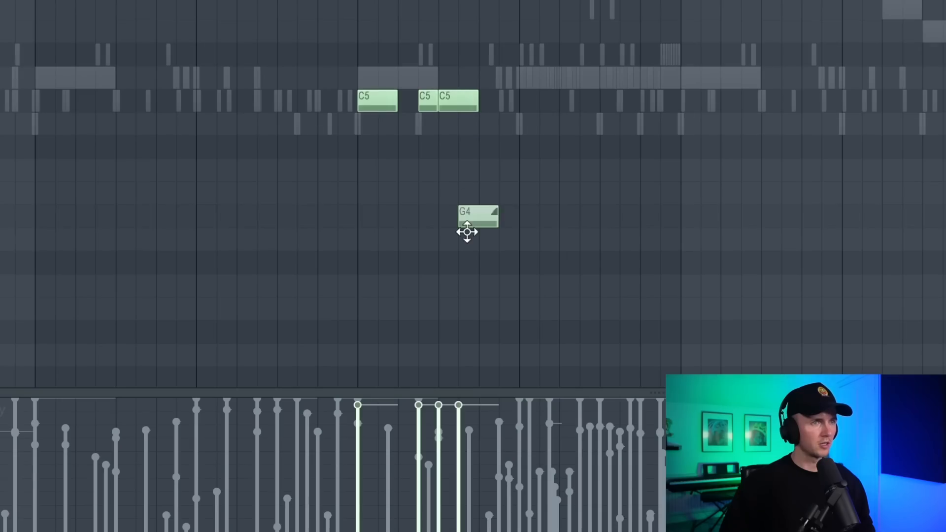
{"action": "left_click_drag", "start_coordinate": [474, 372], "coordinate": [481, 373]}
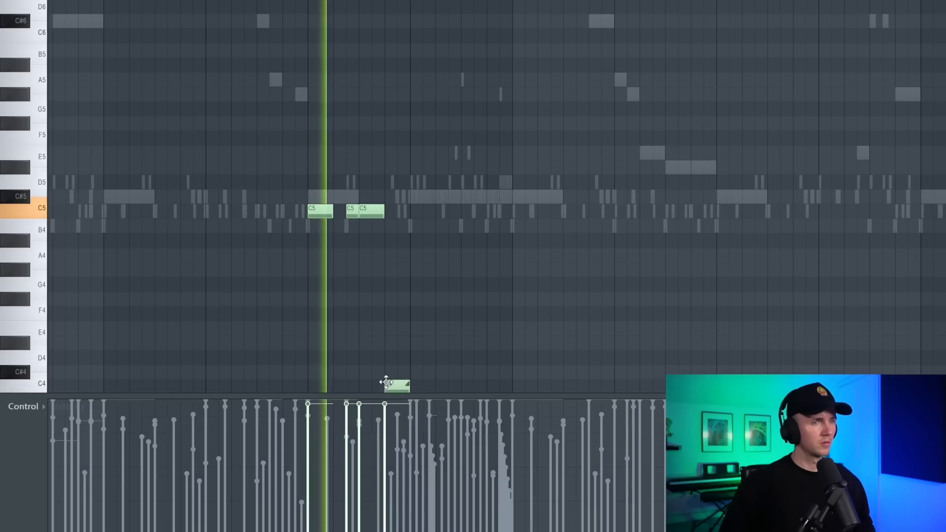
{"action": "scroll", "coordinate": [401, 190], "scroll_direction": "up", "scroll_amount": 2}
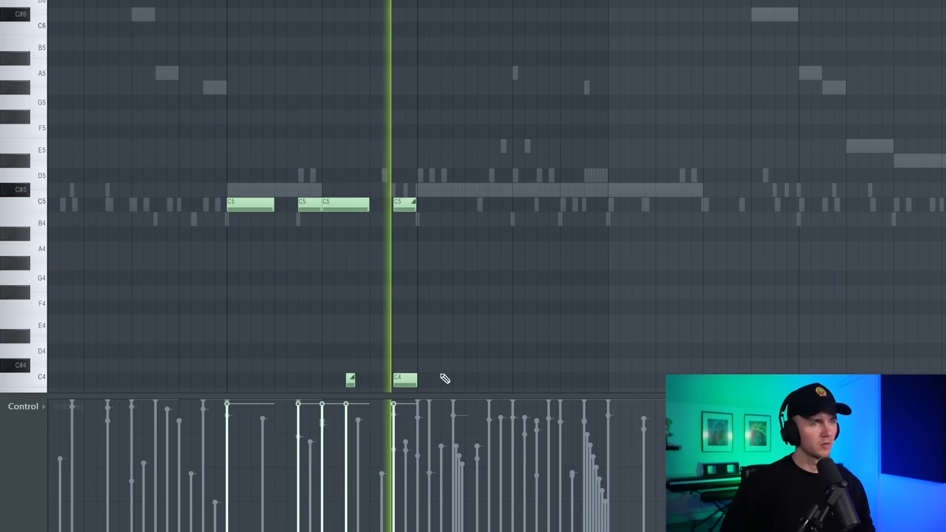
- Continue the row of short, evenly spaced C5 notes following the C4 note
{"action": "key", "text": "space"}
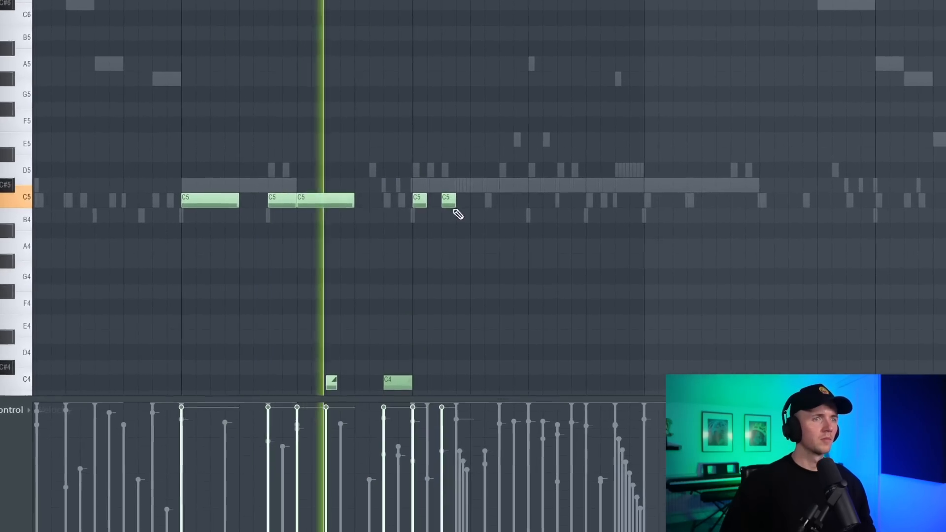
{"action": "left_click", "coordinate": [476, 196]}
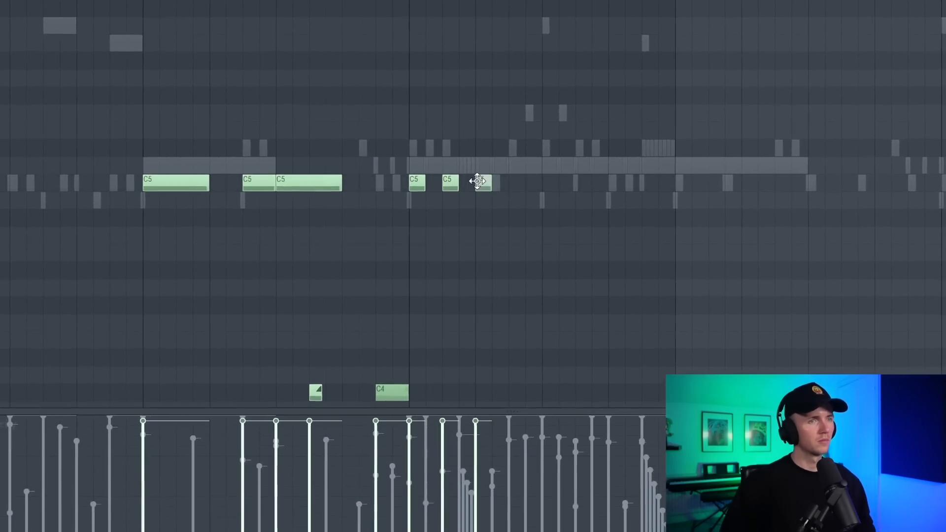
{"action": "left_click_drag", "start_coordinate": [495, 183], "coordinate": [554, 178]}
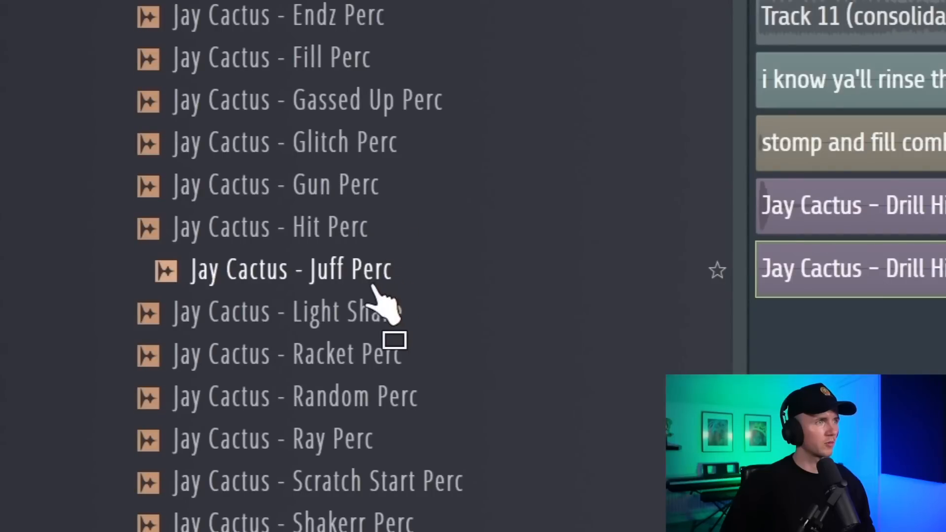
- Place the Juff Perc sample in the playlist as an audio clip
{"action": "left_click_drag", "start_coordinate": [376, 290], "coordinate": [387, 218]}
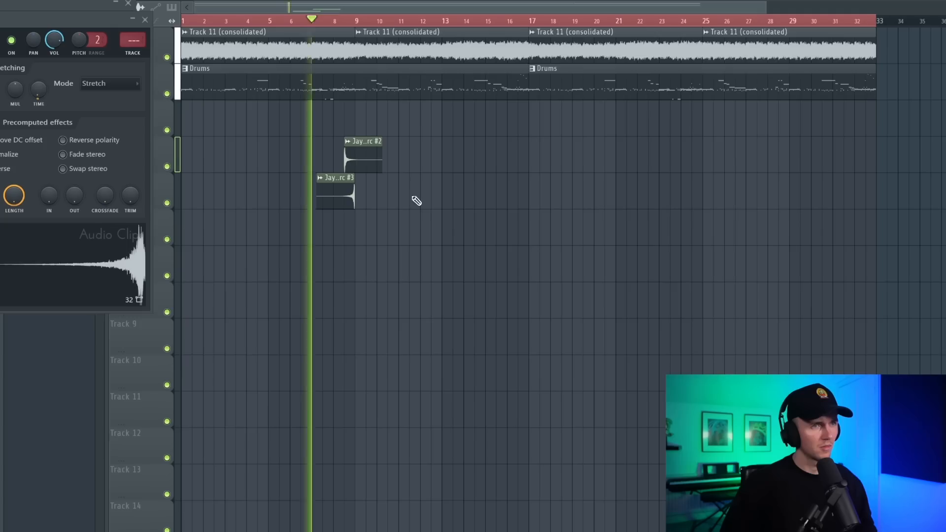
- Place the Shots Perc Fill audio clip below the Juff Perc clips at bars 5 and 9, and repeat it at bar 13
{"action": "scroll", "coordinate": [353, 196], "scroll_direction": "up", "scroll_amount": 3}
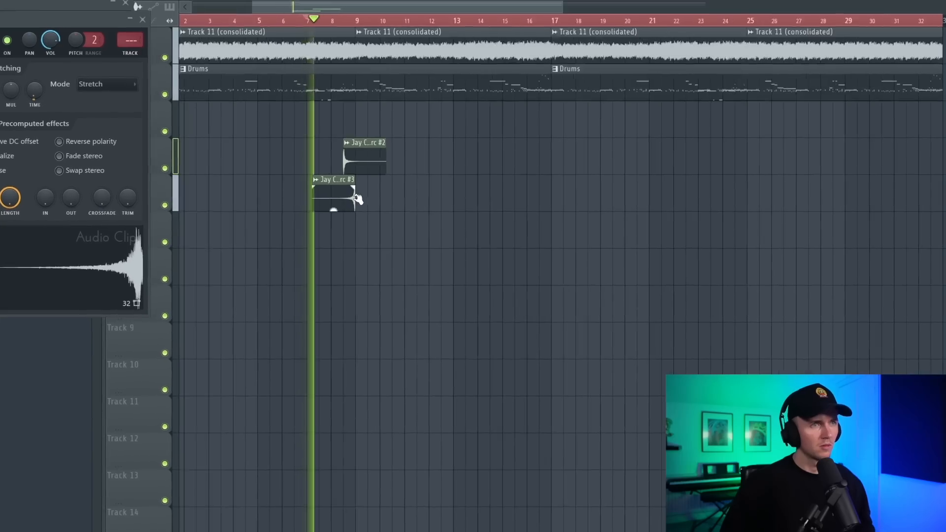
{"action": "scroll", "coordinate": [305, 219], "scroll_direction": "up", "scroll_amount": 2}
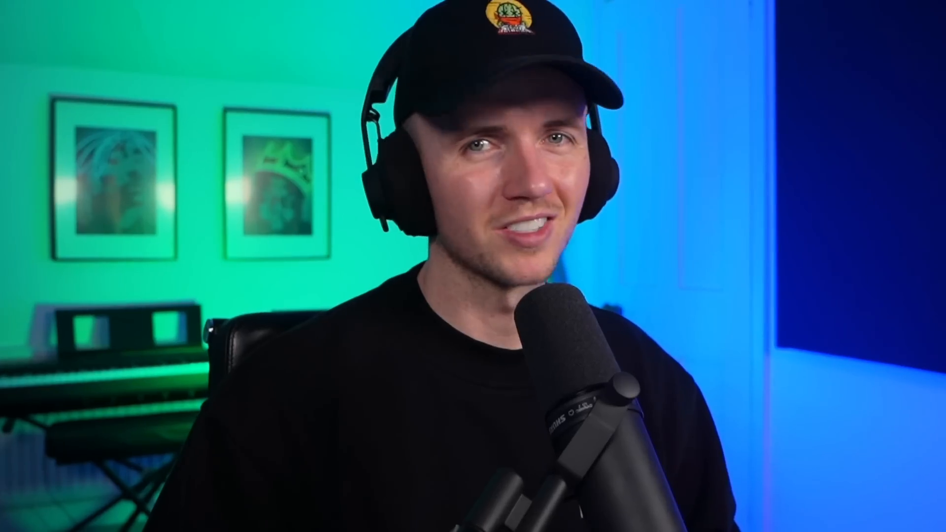
{"action": "left_click_drag", "start_coordinate": [344, 248], "coordinate": [410, 225]}
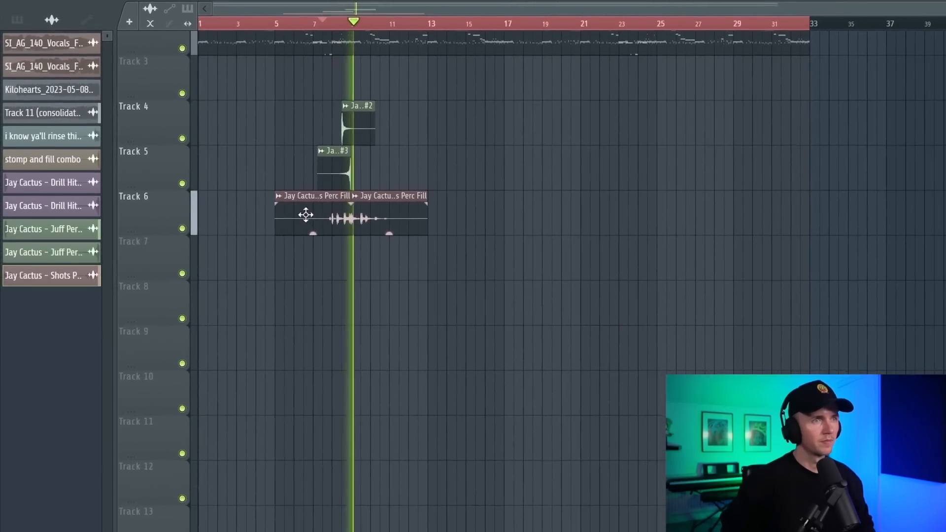
{"action": "left_click_drag", "start_coordinate": [299, 209], "coordinate": [411, 200]}
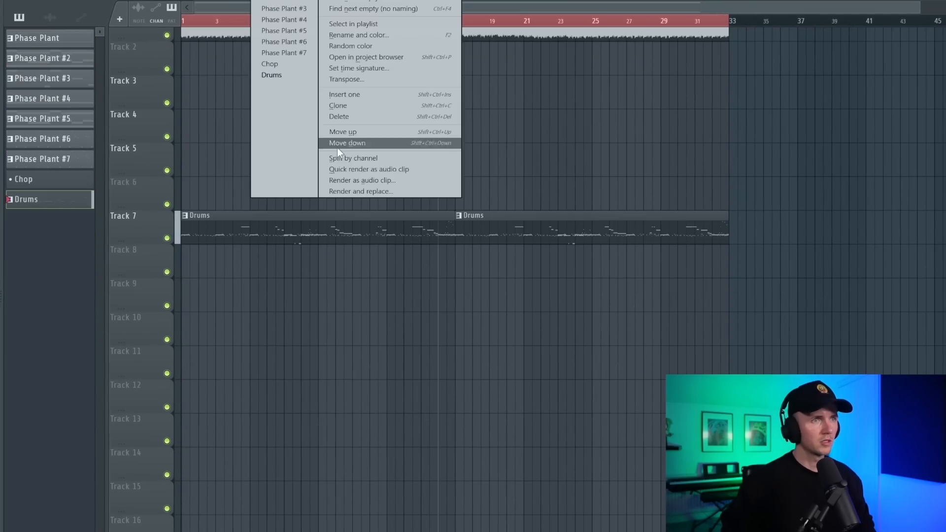
- Split the Drums pattern by channel and continue the C5 notes in the Juff Perc pattern up to bar 9
{"action": "left_click", "coordinate": [357, 157]}
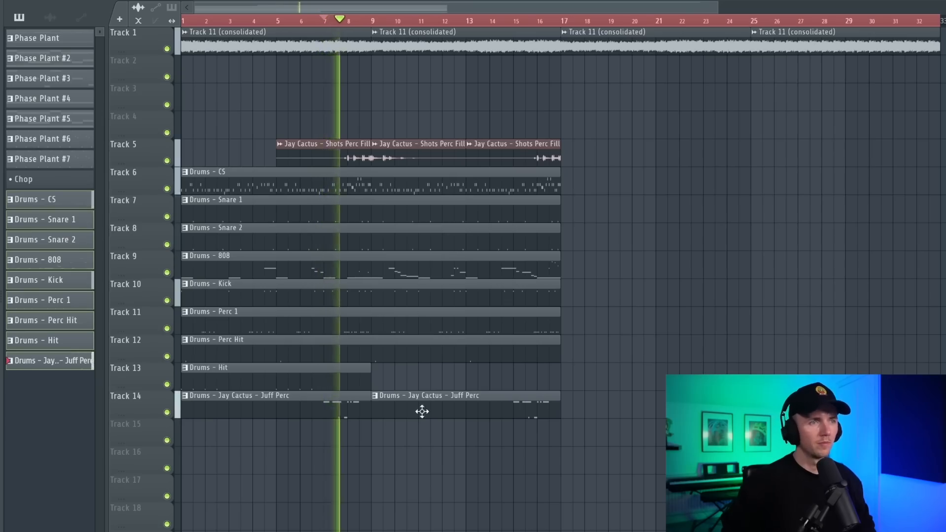
{"action": "double_click", "coordinate": [422, 412]}
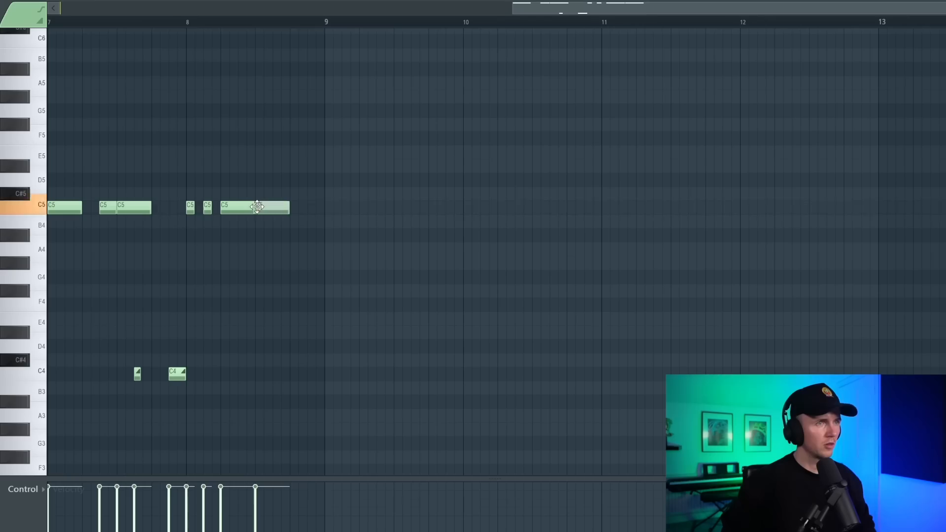
{"action": "right_click", "coordinate": [295, 338], "text": "ctrl"}
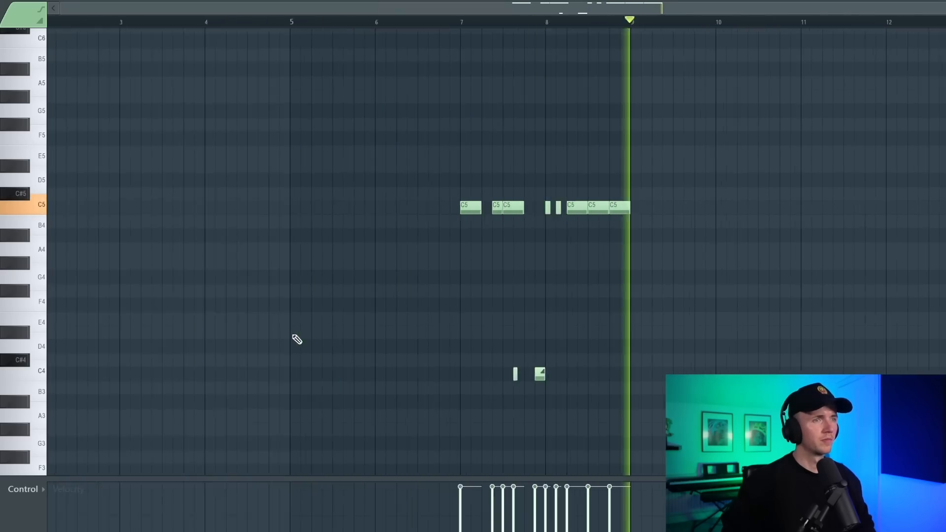
{"action": "key", "text": "Escape"}
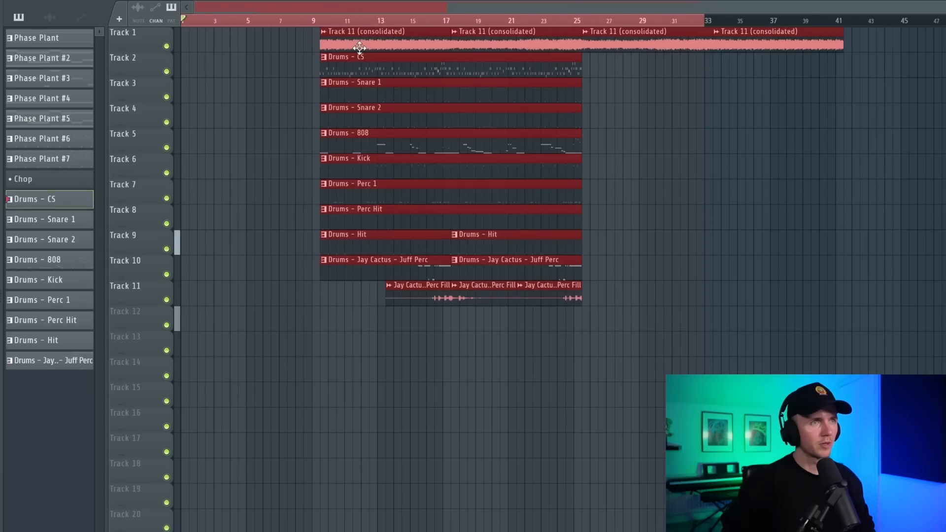
- Move the whole arrangement so the drums start at bar 17, with the melody filling the intro bars before them
{"action": "left_click_drag", "start_coordinate": [359, 53], "coordinate": [350, 46]}
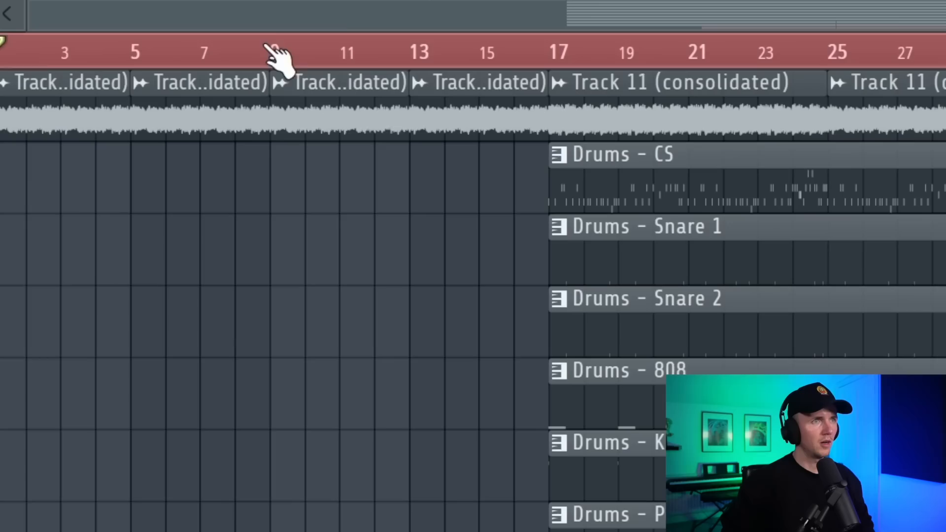
{"action": "left_click_drag", "start_coordinate": [281, 21], "coordinate": [382, 26]}
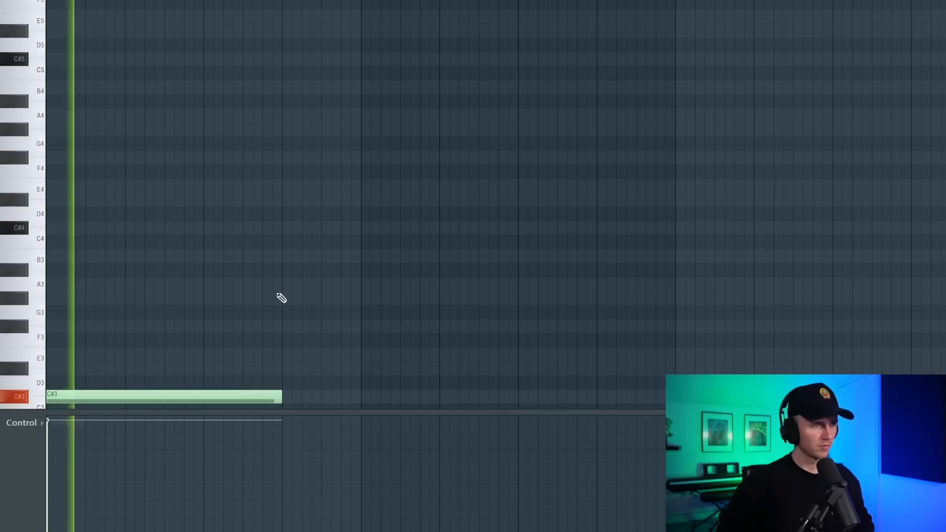
- Lower the long C#3 note of the intro's Sub Bass pattern by an octave
{"action": "key", "text": "ctrl+Down"}
{"action": "scroll", "coordinate": [313, 235], "scroll_direction": "down", "scroll_amount": 6}
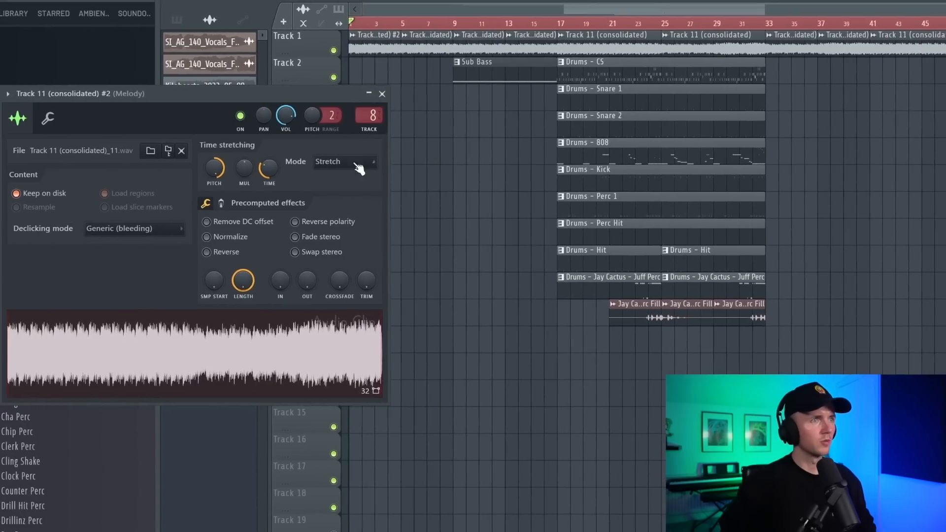
- Set the Track 11 (consolidated) #2 sample to Stretch Pro mode and create an automation clip for its formant shift
{"action": "left_click", "coordinate": [362, 163]}
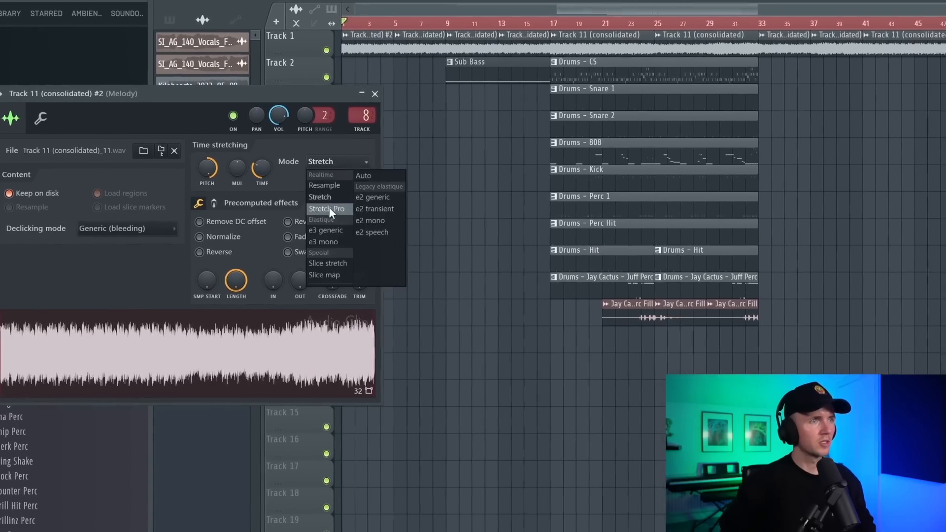
{"action": "left_click", "coordinate": [327, 209]}
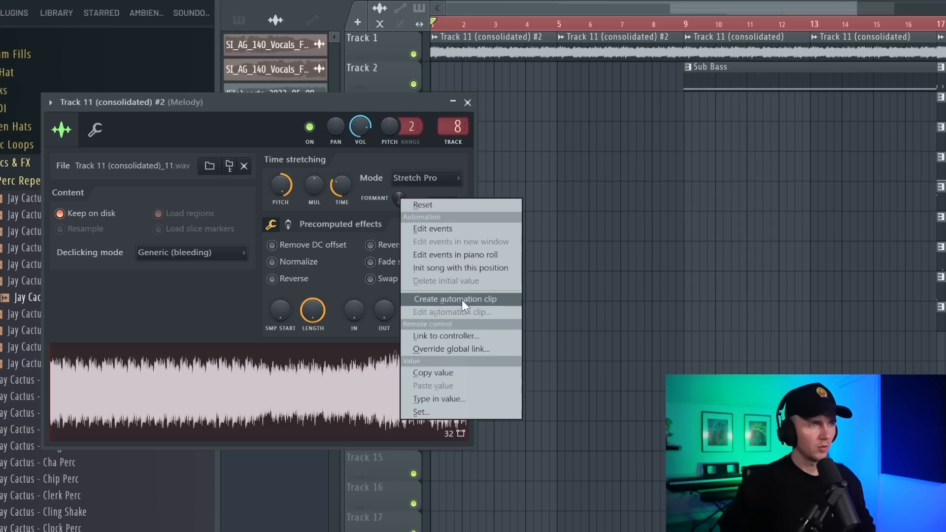
{"action": "left_click", "coordinate": [465, 299]}
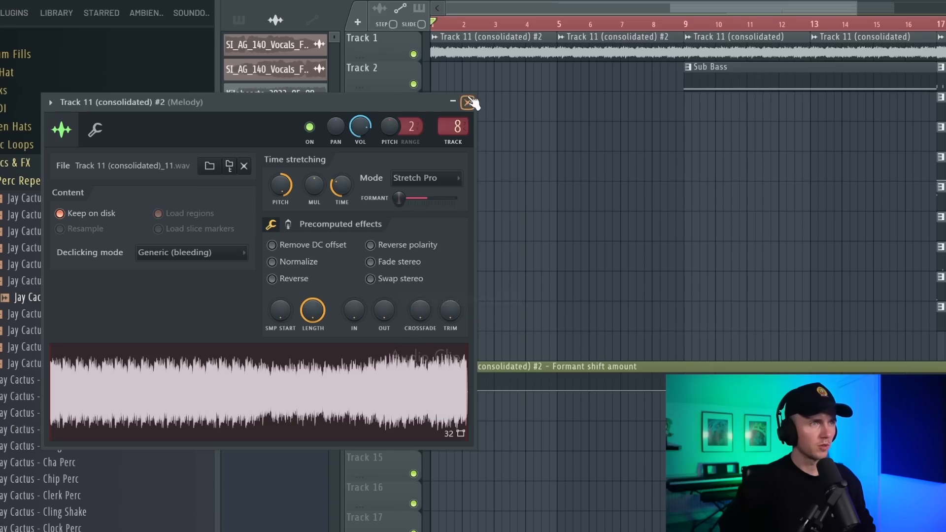
- Shape the formant shift automation to ramp up from bar 1 to bar 9 and stay level from there
{"action": "right_click", "coordinate": [427, 198]}
{"action": "left_click", "coordinate": [502, 379]}
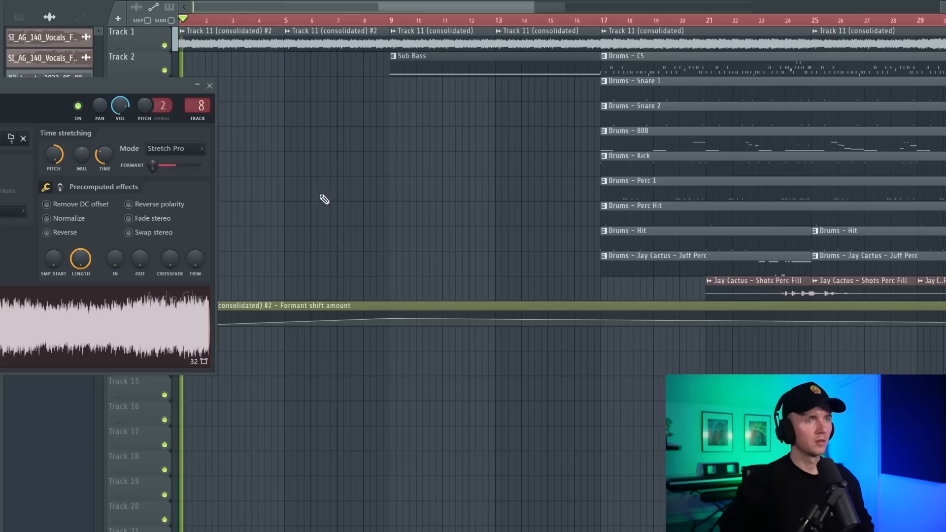
{"action": "scroll", "coordinate": [392, 207], "scroll_direction": "down", "scroll_amount": 4}
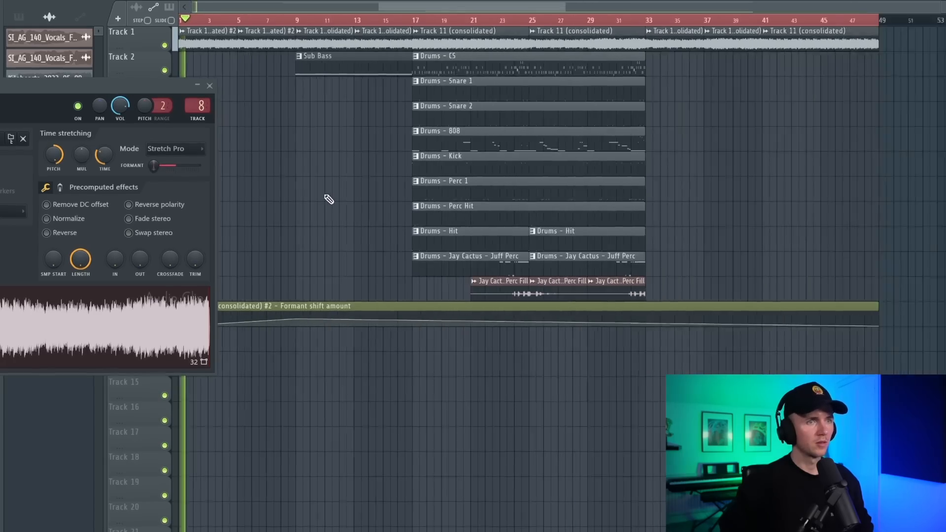
{"action": "right_click", "coordinate": [768, 330]}
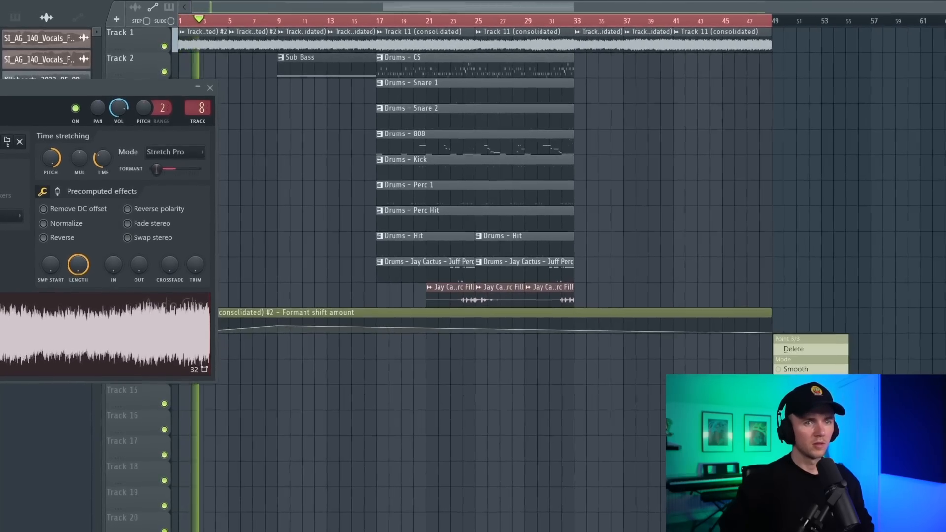
{"action": "left_click", "coordinate": [795, 394]}
{"action": "left_click", "coordinate": [211, 91]}
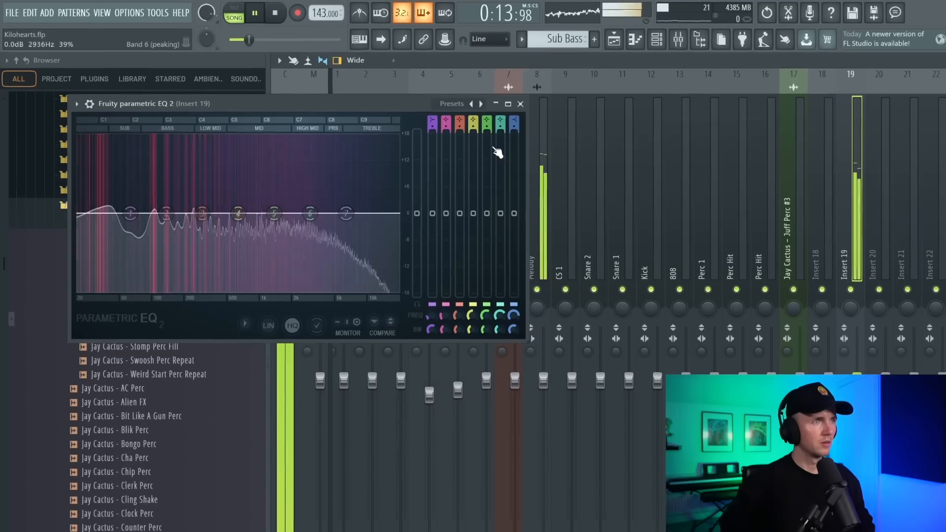
- Load the 20Hz + 18kHz cut preset in Insert 19's Parametric EQ 2 and lower the low-pass band's frequency
{"action": "left_click", "coordinate": [490, 101]}
{"action": "left_click", "coordinate": [541, 95]}
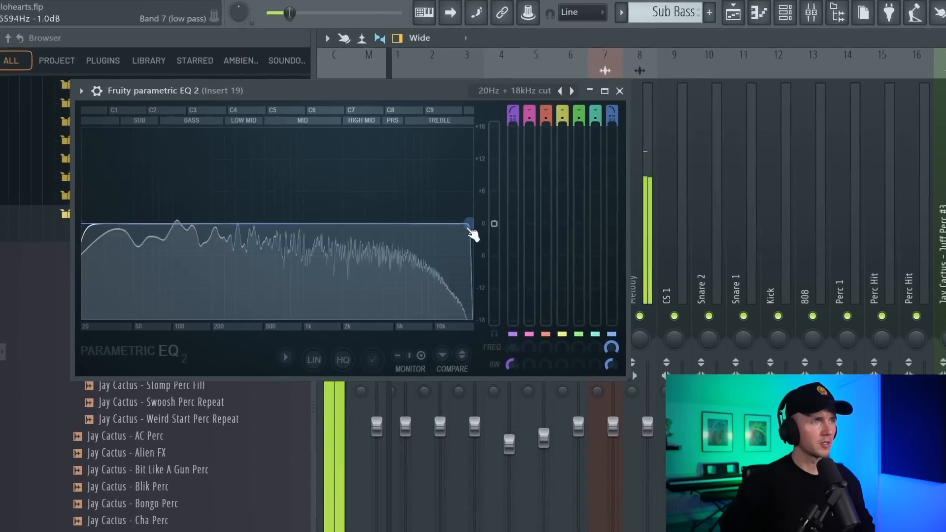
{"action": "left_click_drag", "start_coordinate": [439, 219], "coordinate": [324, 220]}
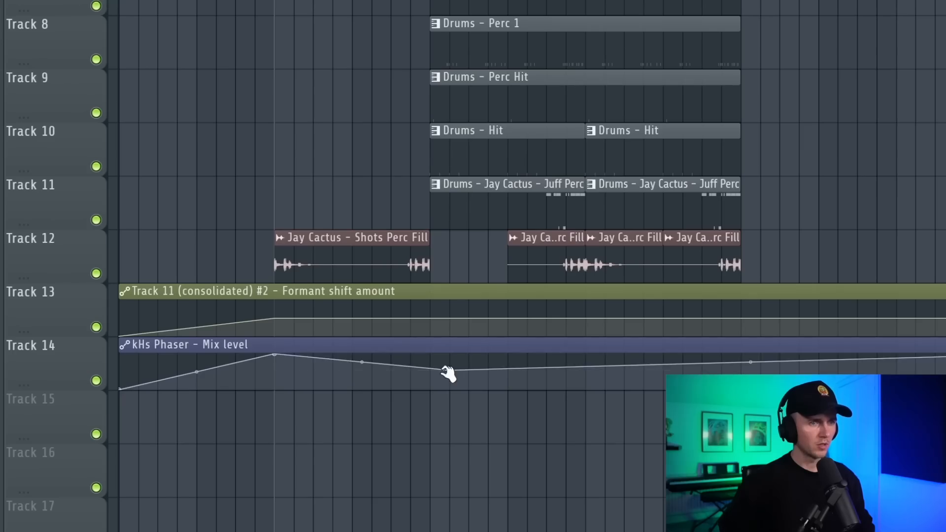
- Automate the kHs Phaser and Gross Beat mix levels to jump up at bar 9 and curve down to zero at bar 17
{"action": "left_click_drag", "start_coordinate": [447, 374], "coordinate": [437, 401]}
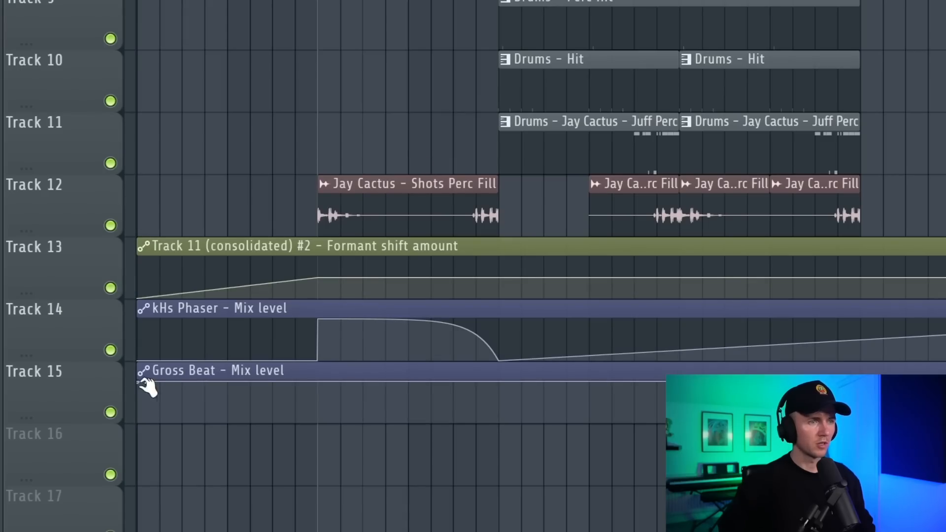
{"action": "left_click_drag", "start_coordinate": [142, 382], "coordinate": [332, 395]}
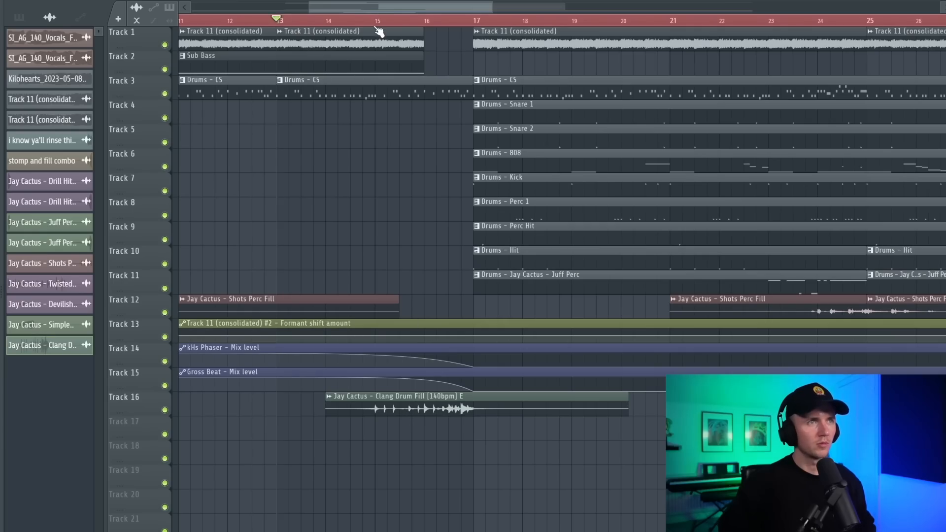
- Slice the phaser and Gross Beat automation clips at bar 33 and trim the Perc 1 clip to start at bar 25
{"action": "key", "text": "space"}
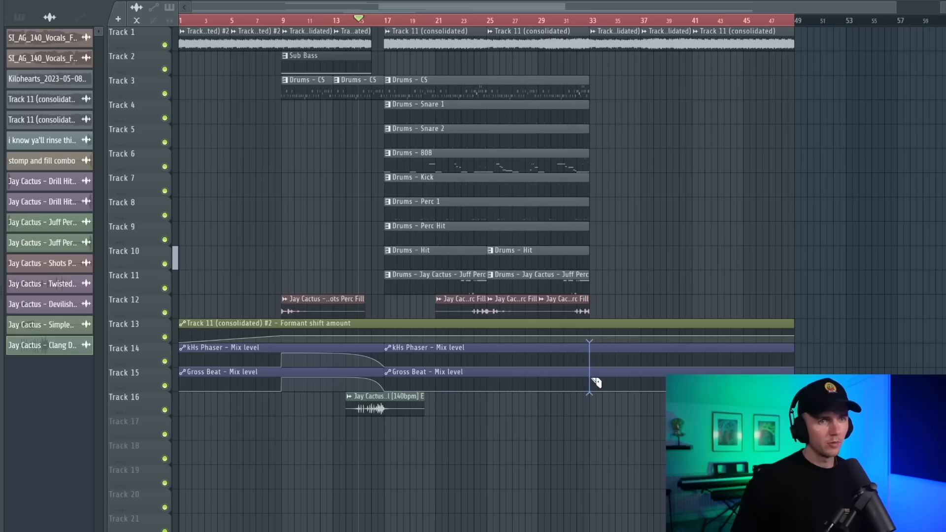
{"action": "left_click_drag", "start_coordinate": [591, 378], "coordinate": [591, 380]}
{"action": "left_click_drag", "start_coordinate": [385, 214], "coordinate": [490, 215]}
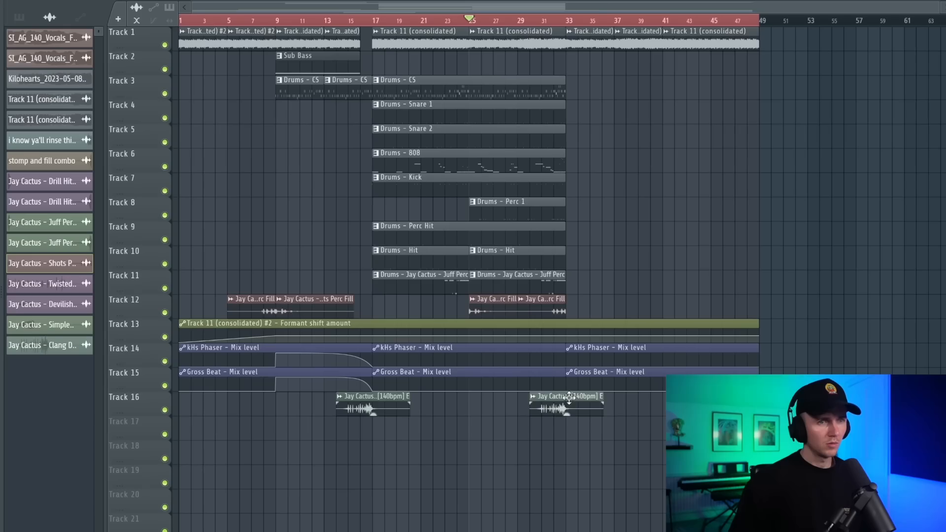
- Copy the drum clips from bars 17 to 33 so that they repeat from bar 33
{"action": "left_click_drag", "start_coordinate": [412, 92], "coordinate": [604, 91]}
{"action": "scroll", "coordinate": [583, 135], "scroll_direction": "up", "scroll_amount": 4}
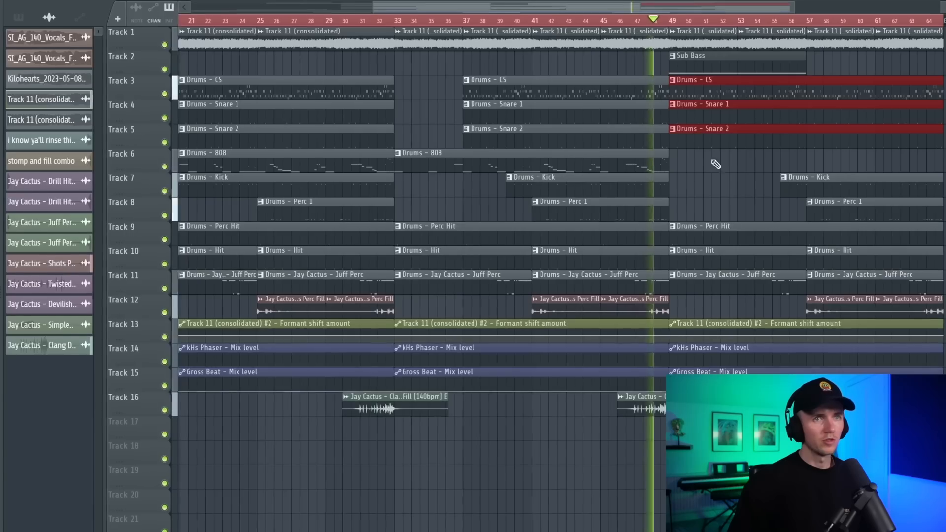
- Extend the last Kick and Perc 1 clips back so that both start at bar 49
{"action": "left_click_drag", "start_coordinate": [754, 187], "coordinate": [665, 192]}
{"action": "right_click", "coordinate": [744, 197]}
{"action": "left_click_drag", "start_coordinate": [807, 226], "coordinate": [593, 227]}
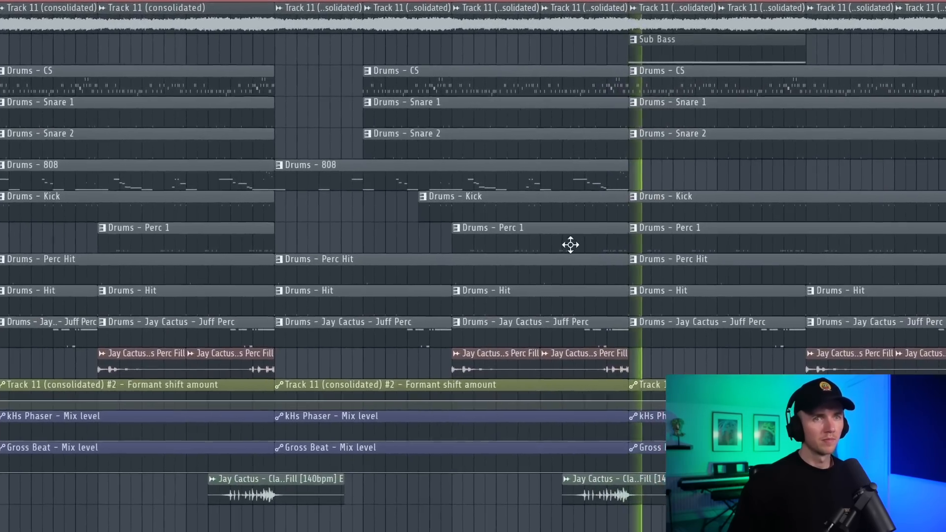
- Select all clips in the arrangement and duplicate them after the existing sections
{"action": "scroll", "coordinate": [592, 234], "scroll_direction": "down", "scroll_amount": 3}
{"action": "key", "text": "ctrl+a"}
{"action": "key", "text": "ctrl+d"}
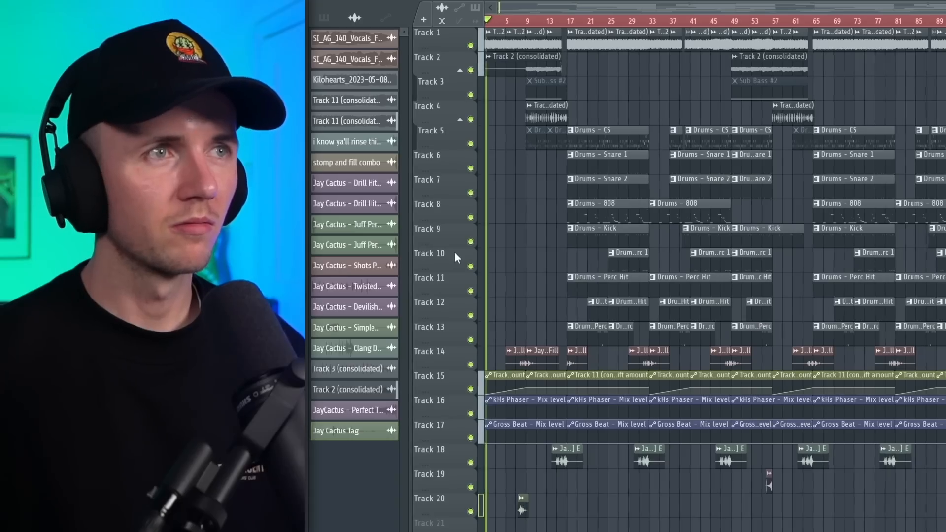
- Review the full arrangement during playback, from the intro through the drops to around bar 55
{"action": "scroll", "coordinate": [454, 397], "scroll_direction": "up", "scroll_amount": 3}
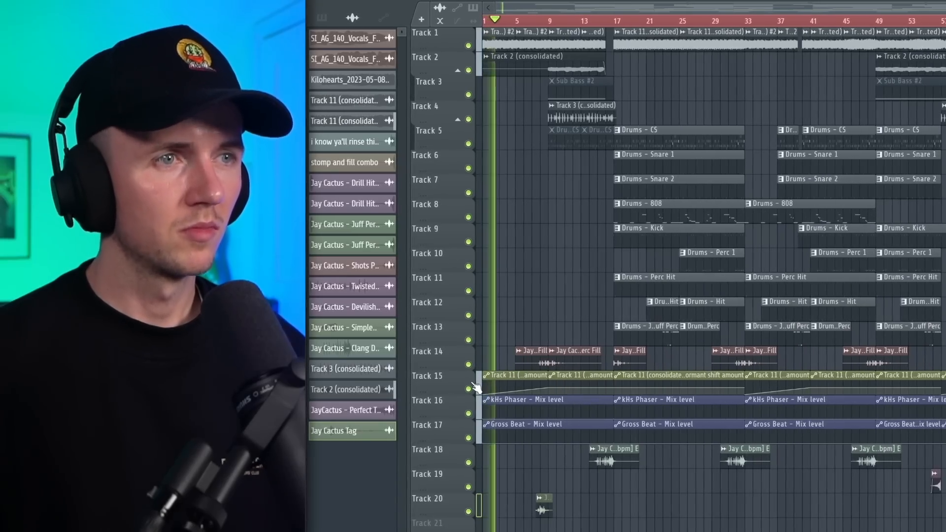
{"action": "scroll", "coordinate": [476, 387], "scroll_direction": "up", "scroll_amount": 2}
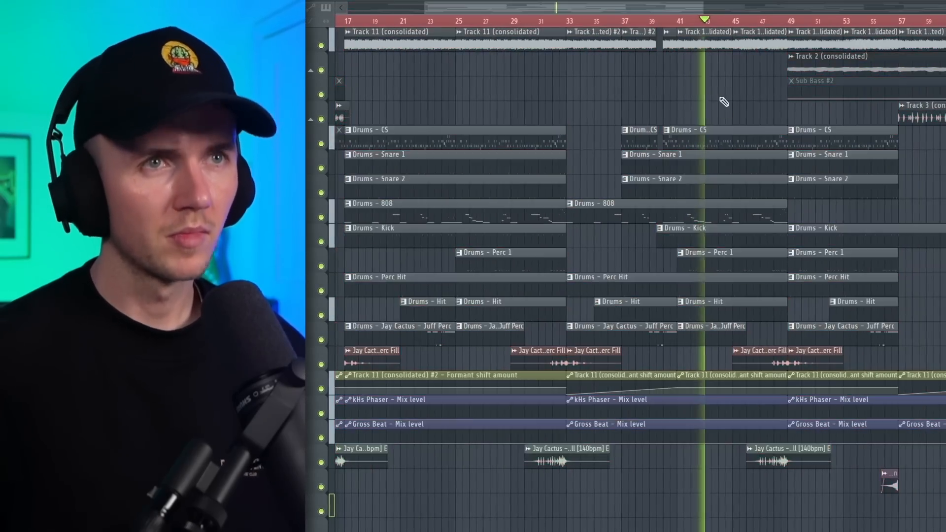
{"action": "scroll", "coordinate": [722, 102], "scroll_direction": "down", "scroll_amount": 2}
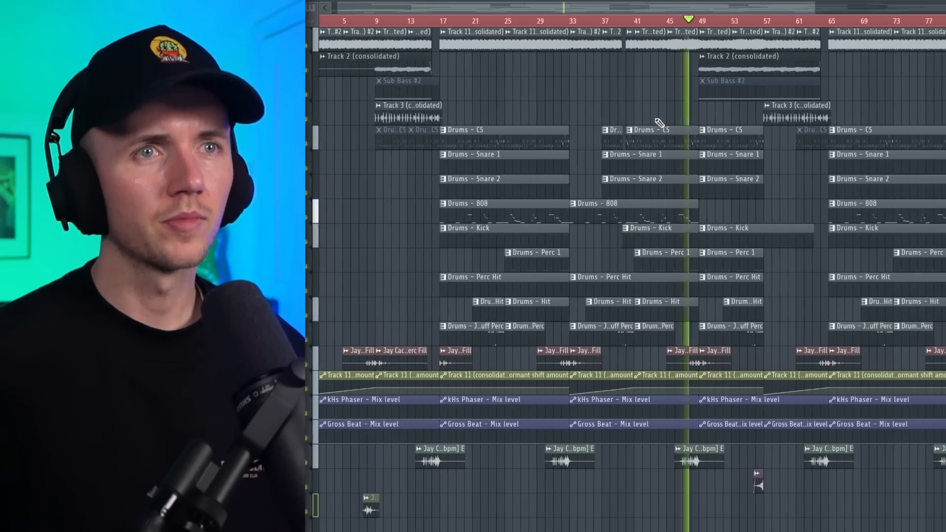
{"action": "scroll", "coordinate": [659, 122], "scroll_direction": "down", "scroll_amount": 1}
{"action": "key", "text": "ctrl+a"}
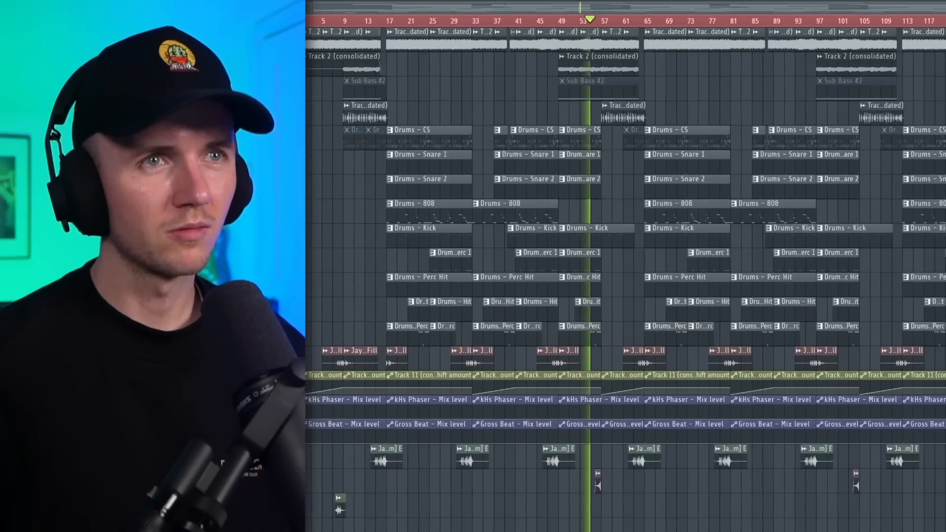
{"action": "scroll", "coordinate": [616, 157], "scroll_direction": "up", "scroll_amount": 1}
{"action": "scroll", "coordinate": [616, 167], "scroll_direction": "up", "scroll_amount": 3}
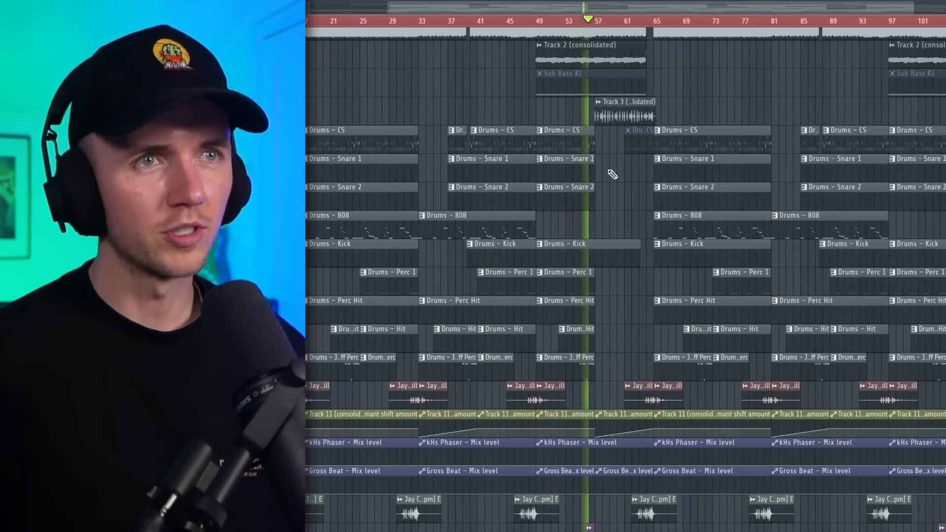